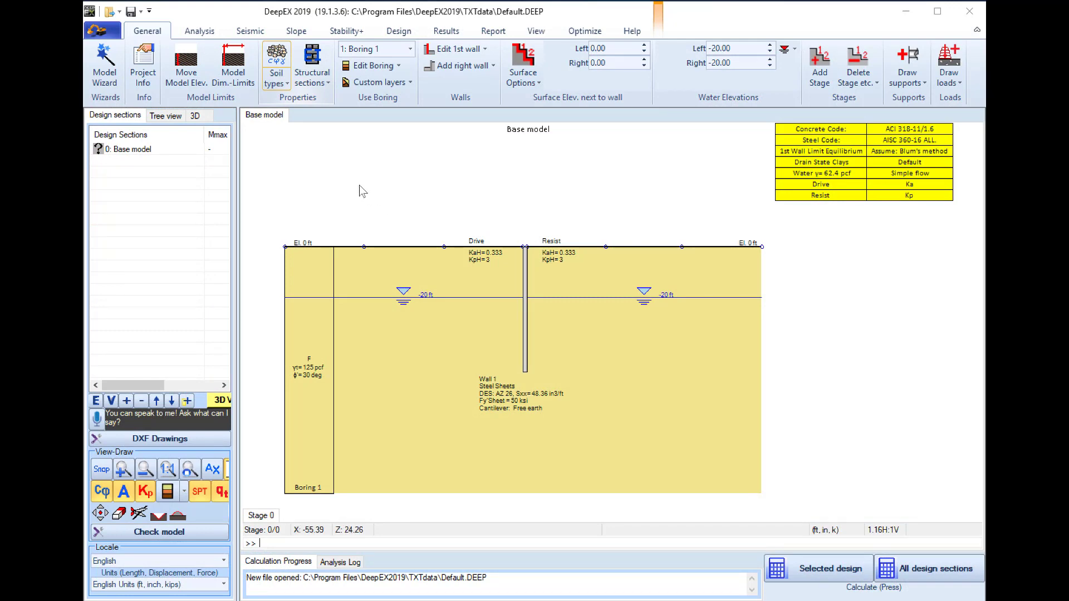
# Set the effective cohesion of the fill soil F to 40 psf in the soil types
pyautogui.click(276, 61)
pyautogui.click(150, 81)
pyautogui.click(150, 91)
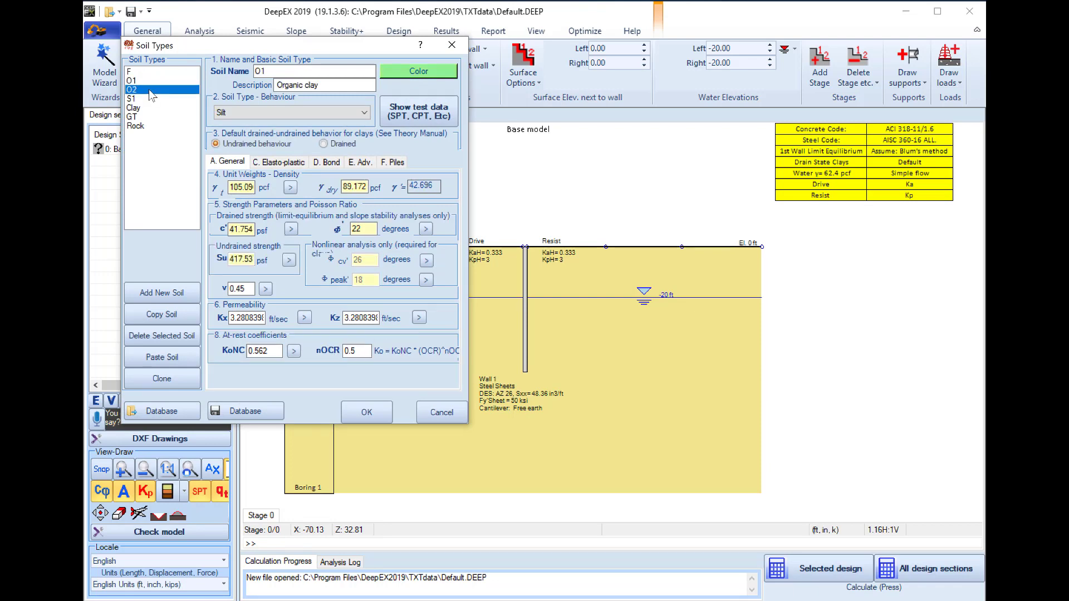
pyautogui.click(133, 71)
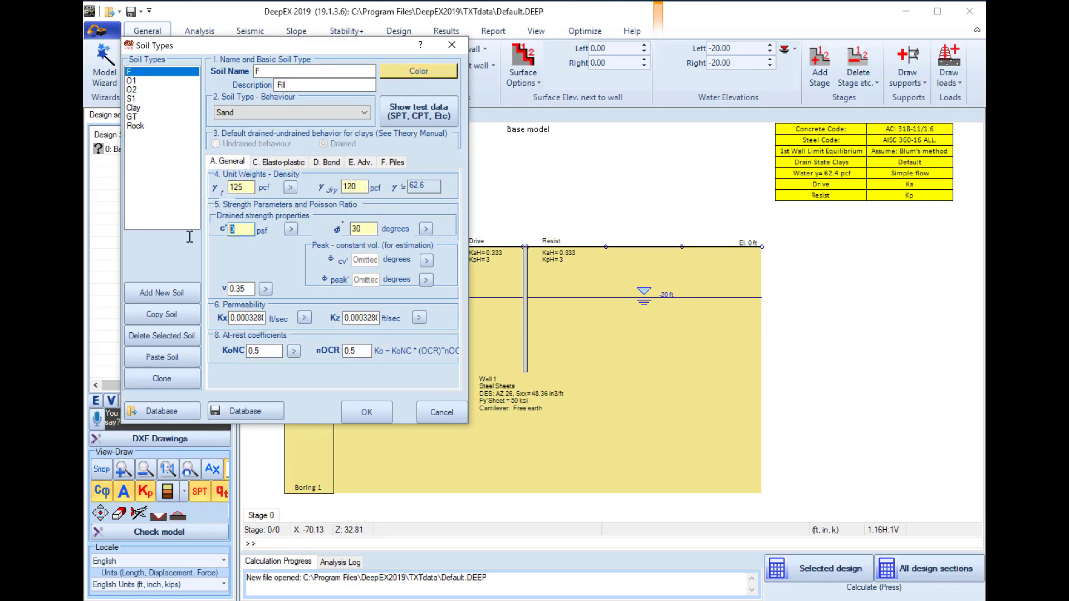
pyautogui.write('40')
pyautogui.click(366, 412)
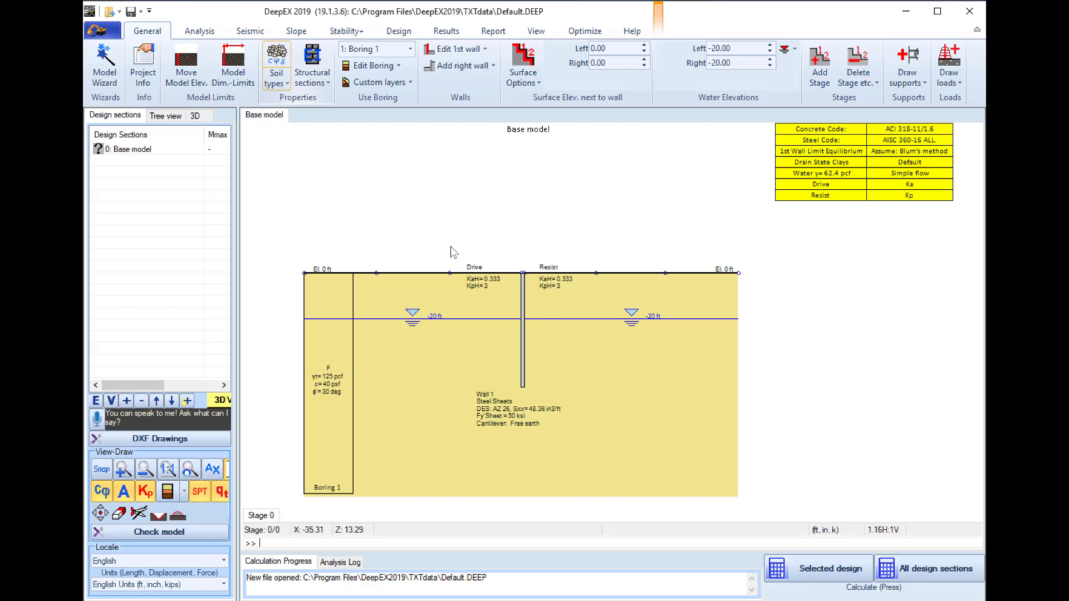
# Create a stepped bench surface left of the wall with a 45-degree angle, bench elevation 20 ft and bench offset 1 ft
pyautogui.rightClick(422, 247)
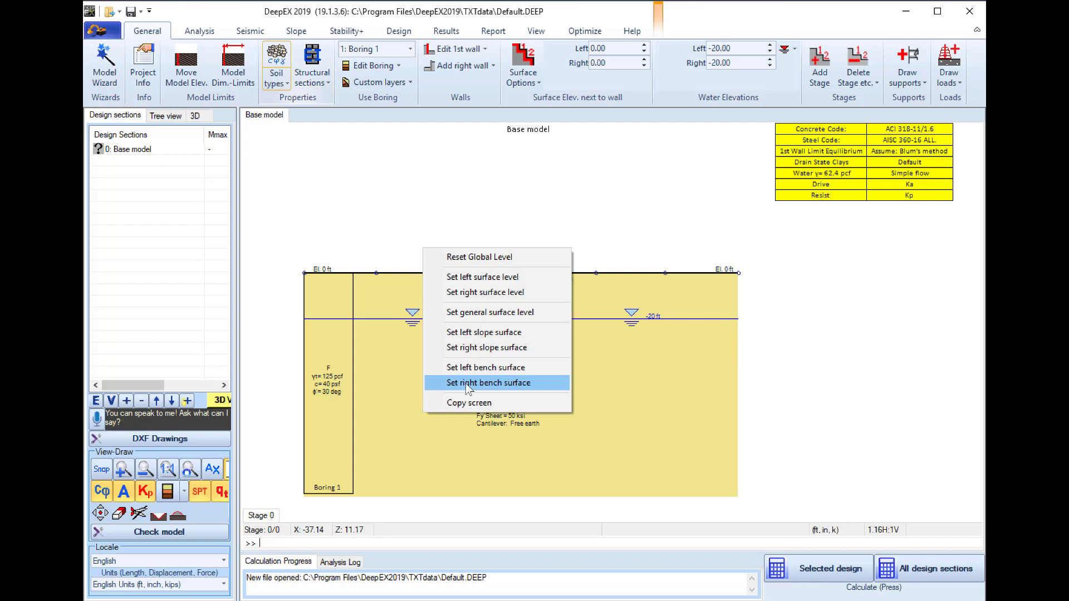
pyautogui.click(469, 366)
pyautogui.doubleClick(198, 126)
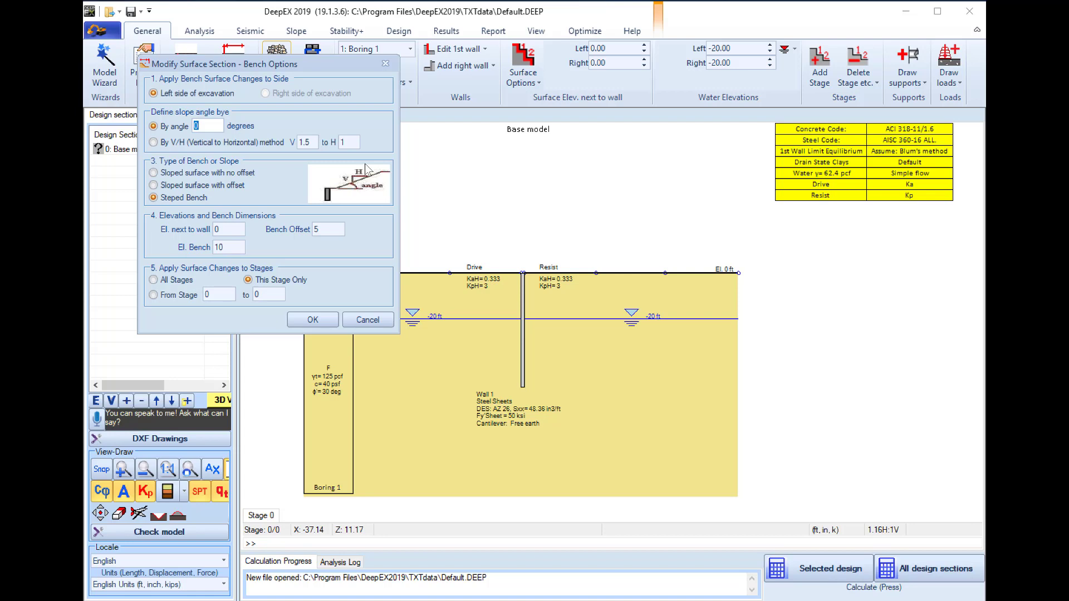
pyautogui.write('45')
pyautogui.doubleClick(225, 247)
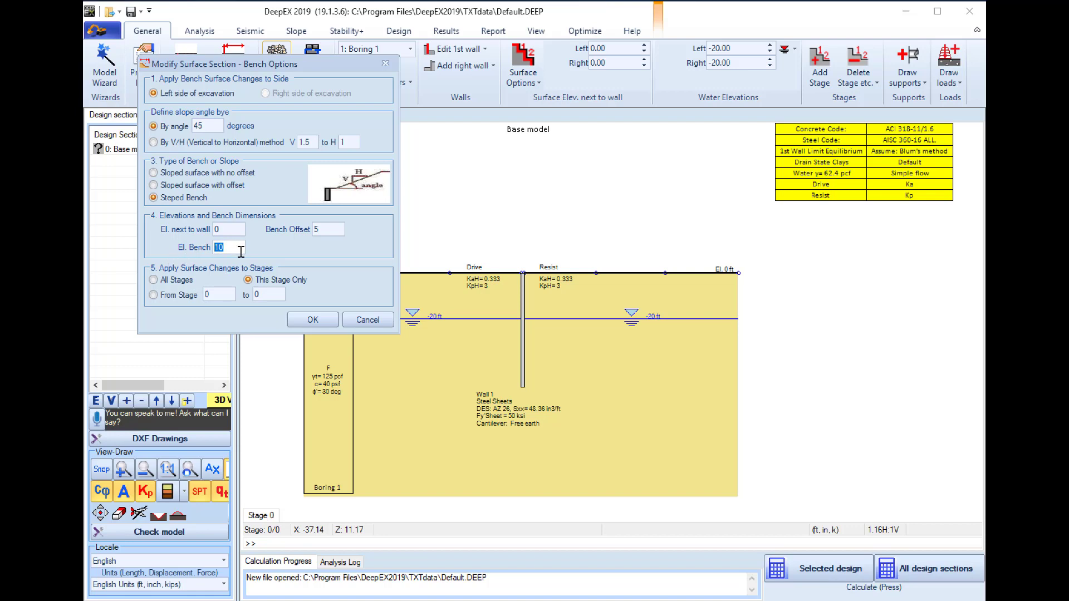
pyautogui.write('20')
pyautogui.doubleClick(337, 231)
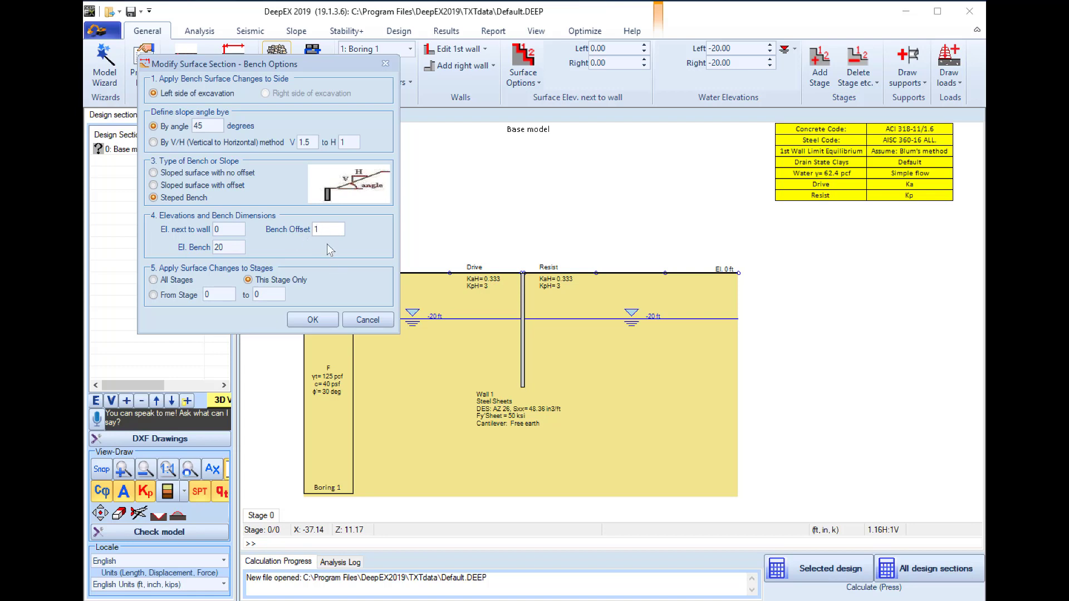
pyautogui.click(322, 321)
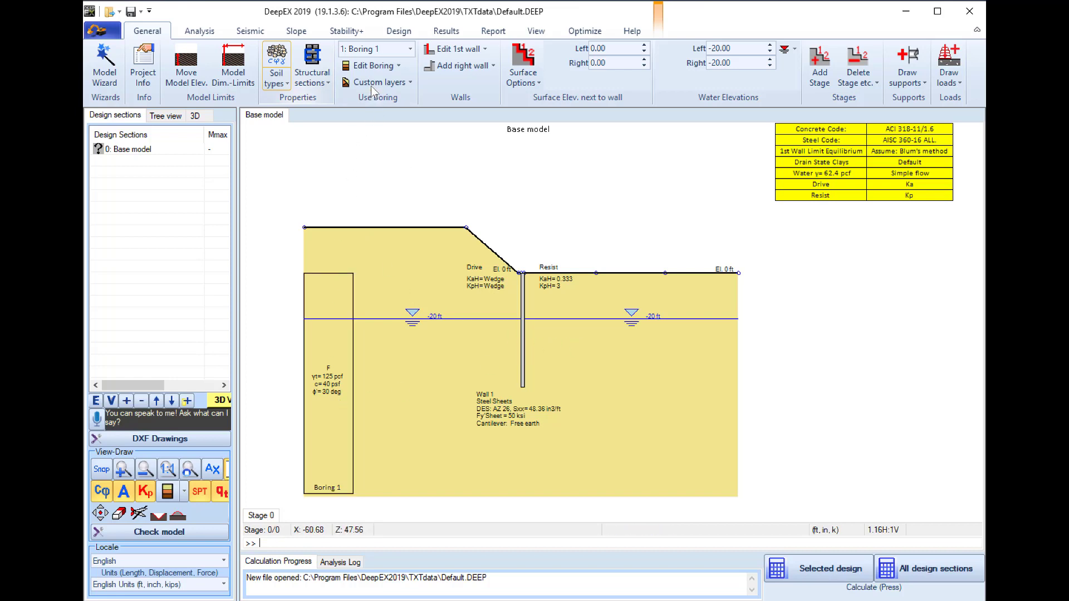
# Edit Boring 1 so soil F starts at elevation 20 ft and a GT layer starts at 10 ft
pyautogui.click(370, 66)
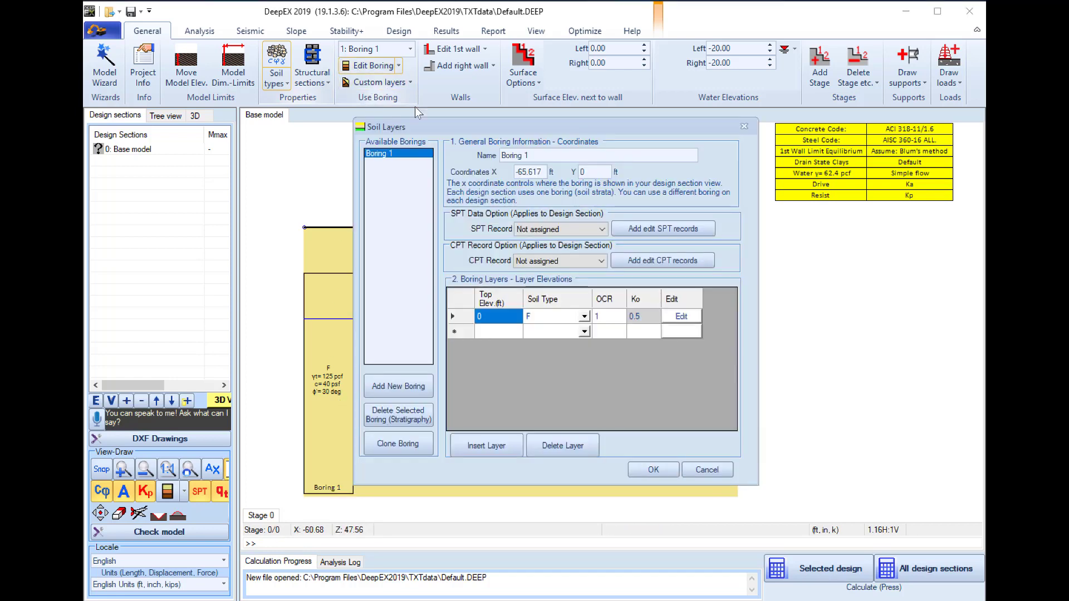
pyautogui.click(501, 315)
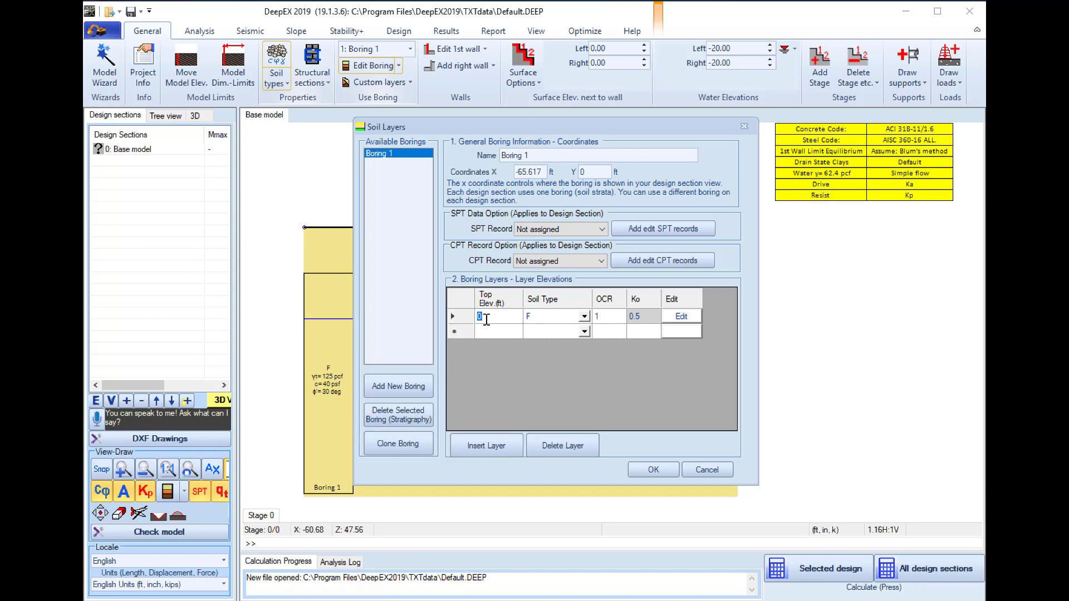
pyautogui.write('20')
pyautogui.write('10')
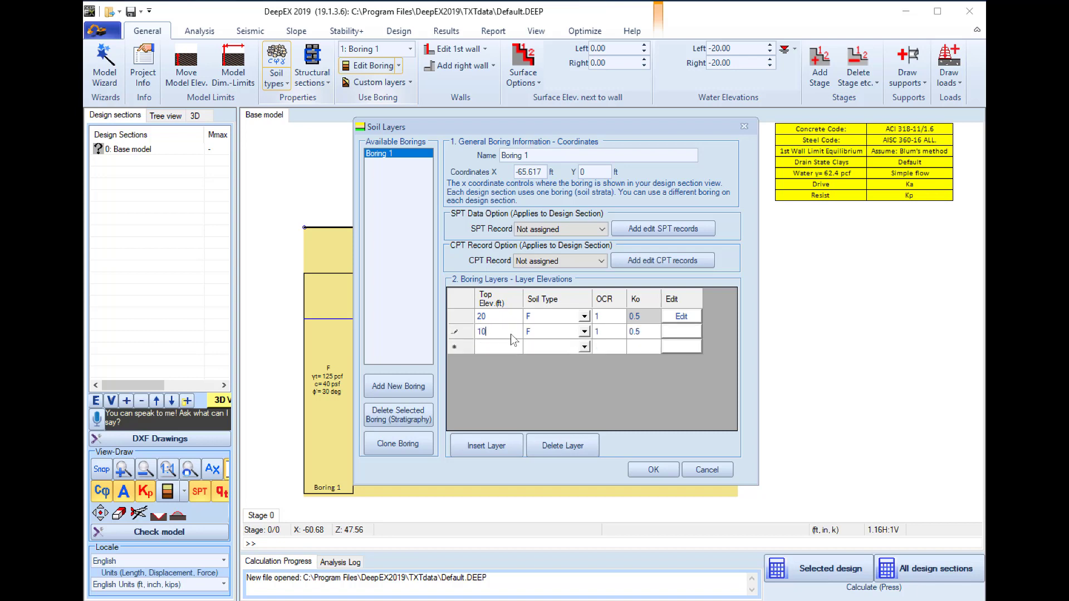
pyautogui.click(585, 332)
pyautogui.click(585, 331)
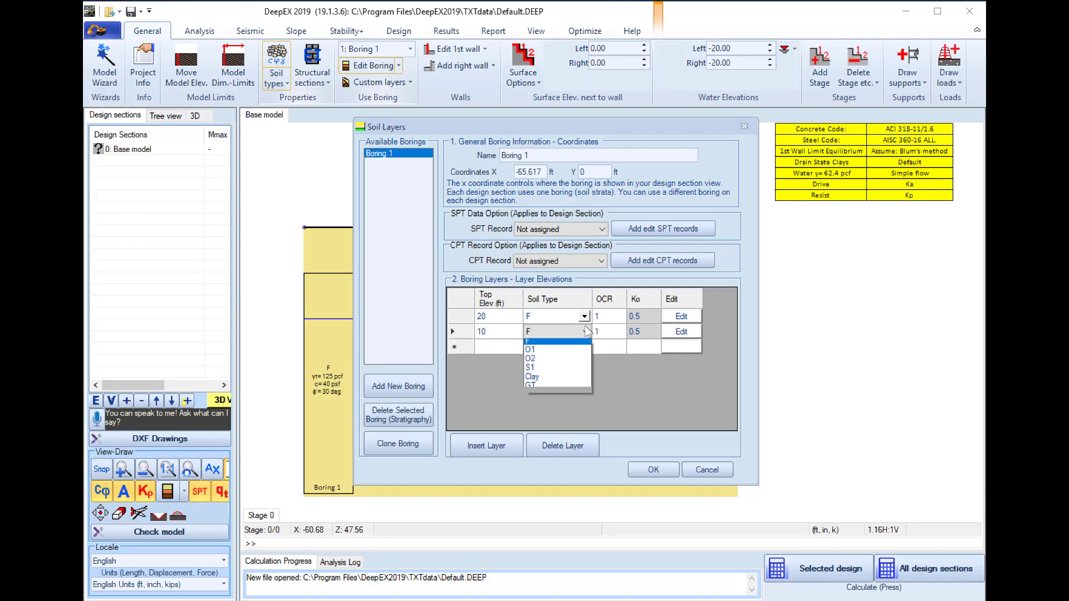
pyautogui.click(543, 388)
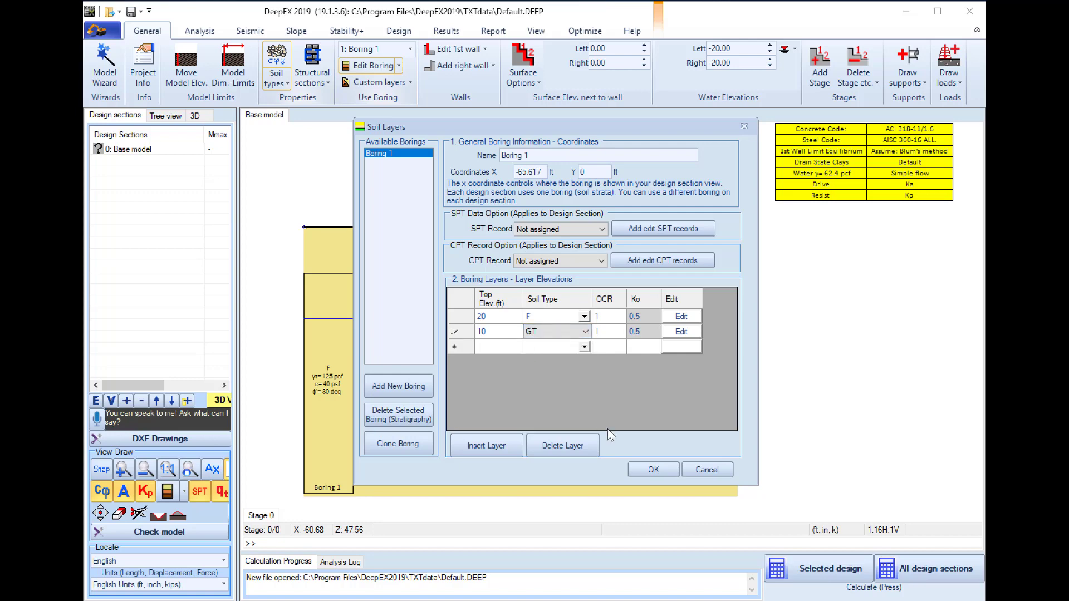
pyautogui.click(634, 472)
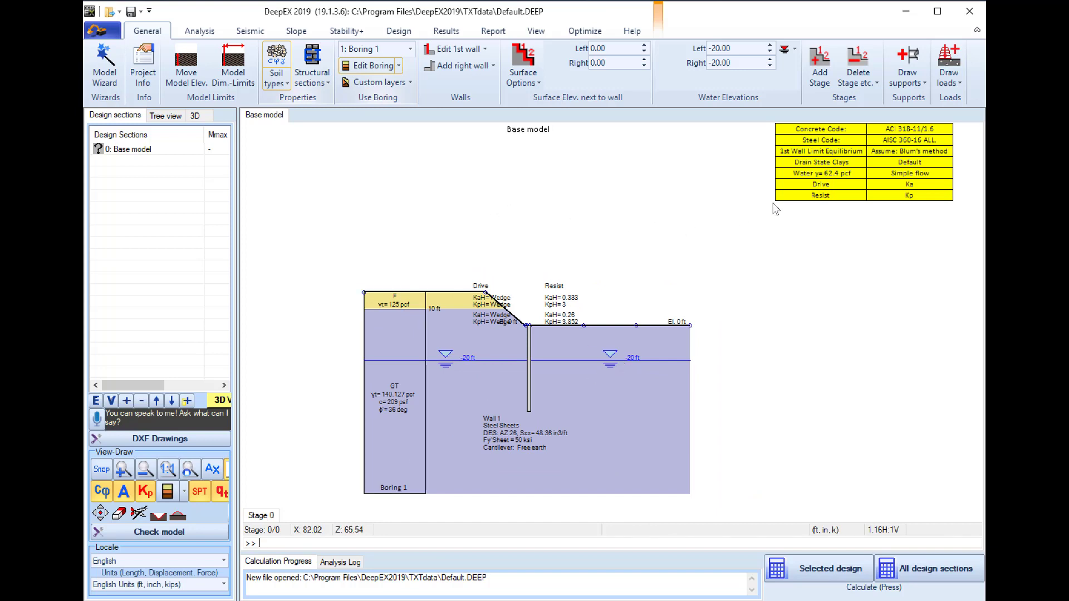
# Place a 3D building behind the slope crest and set its right Xo to -25 ft and start Yo to -10 ft
pyautogui.click(957, 84)
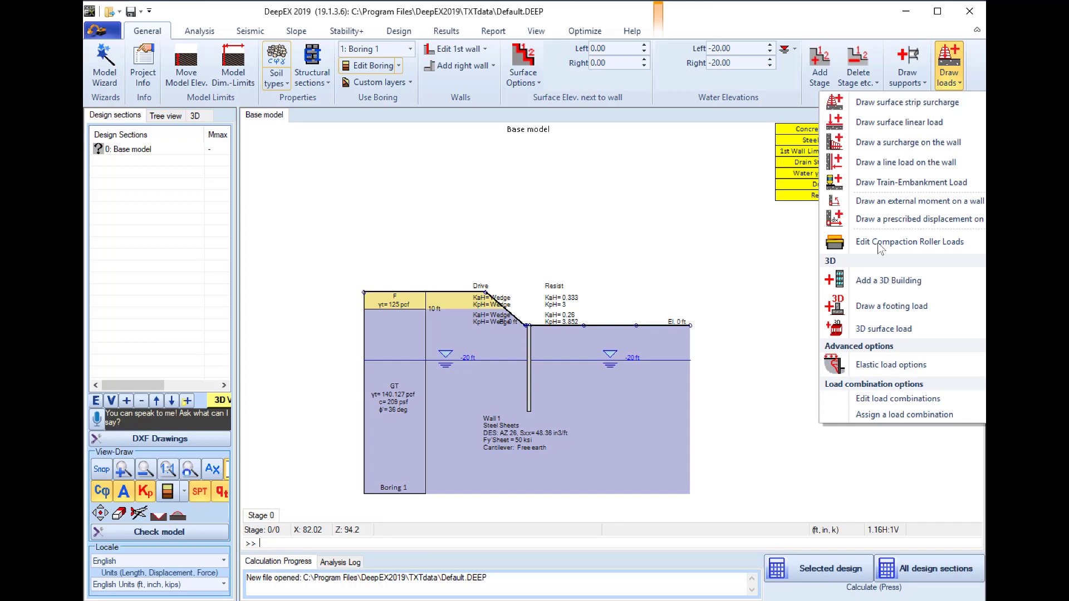
pyautogui.click(888, 280)
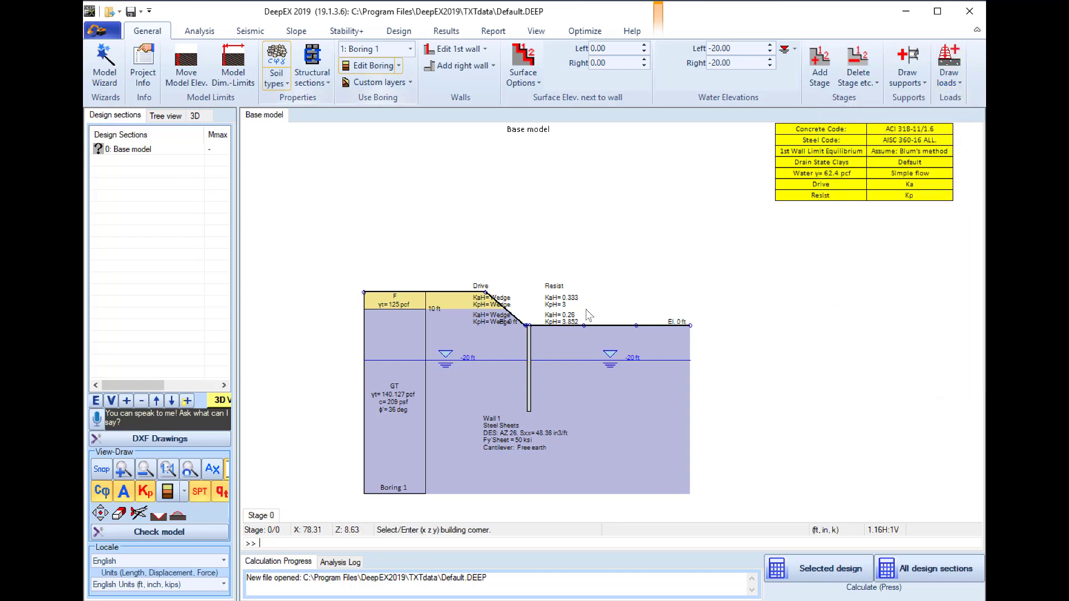
pyautogui.click(478, 297)
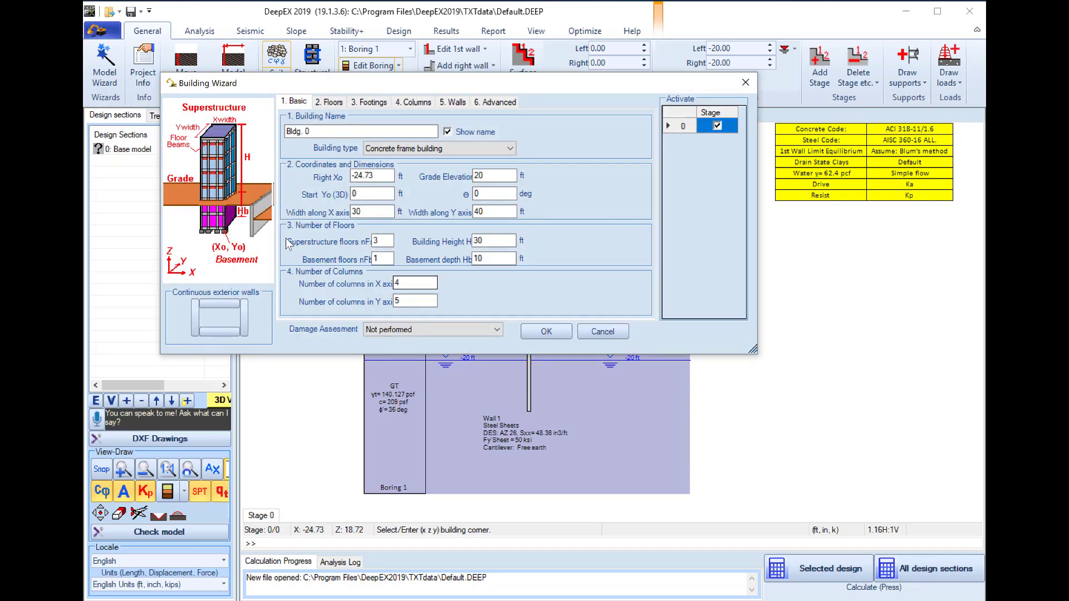
pyautogui.moveTo(379, 176); pyautogui.dragTo(359, 175)
pyautogui.write('5')
pyautogui.doubleClick(489, 213)
pyautogui.doubleClick(361, 194)
pyautogui.write('-10')
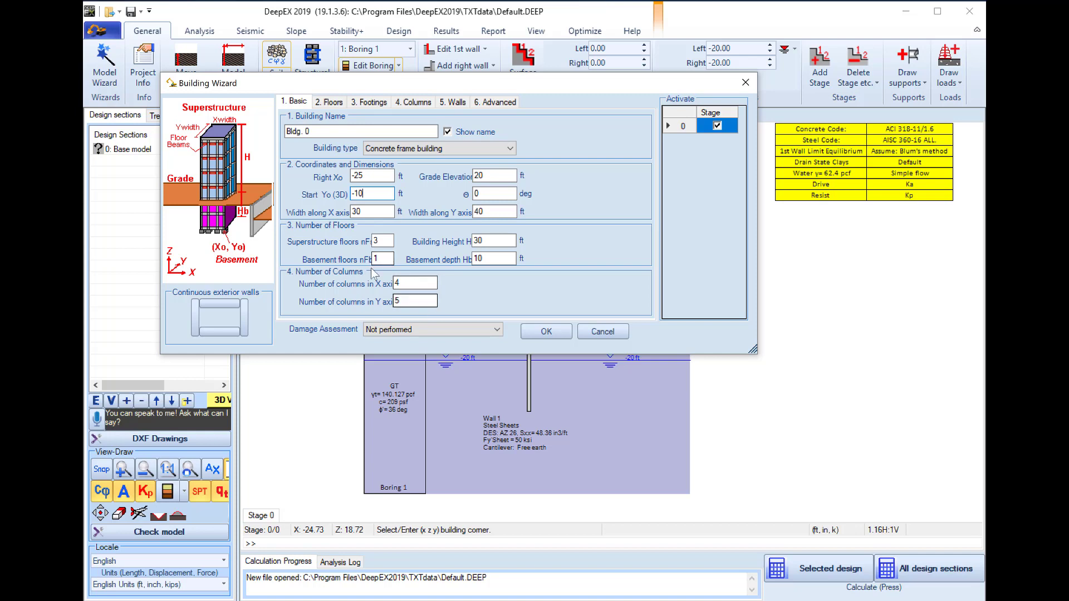
# Review the building's floor, footing and column settings and accept the building
pyautogui.click(327, 105)
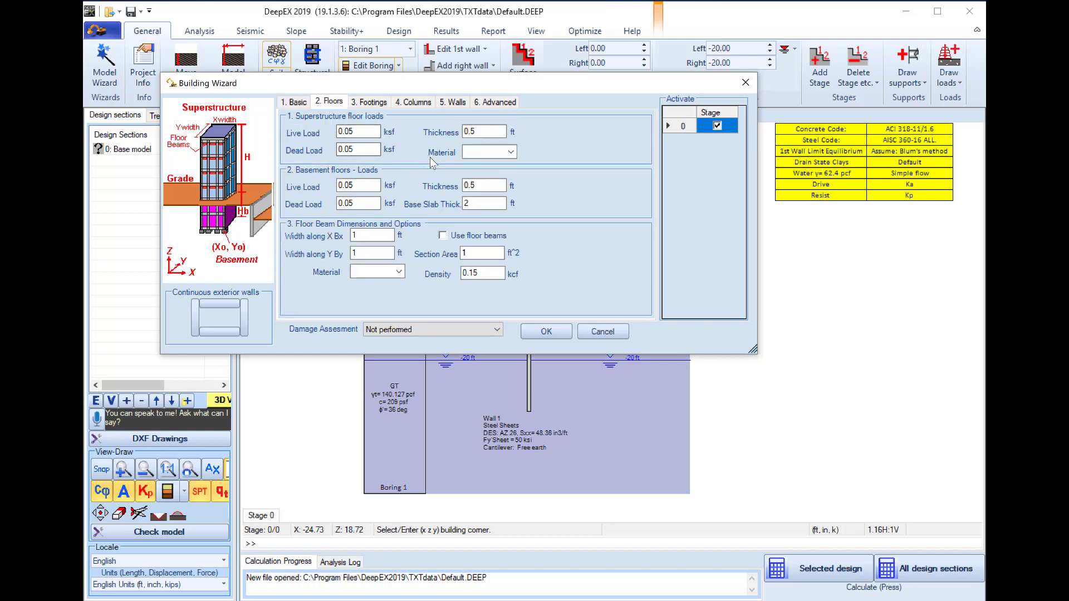
pyautogui.click(368, 102)
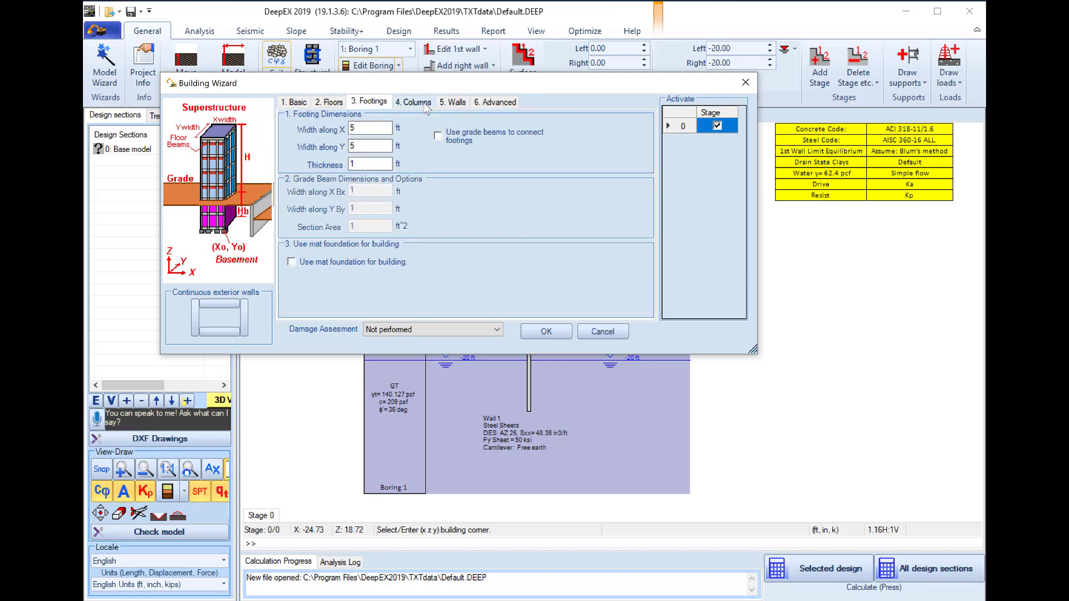
pyautogui.click(413, 102)
pyautogui.click(537, 331)
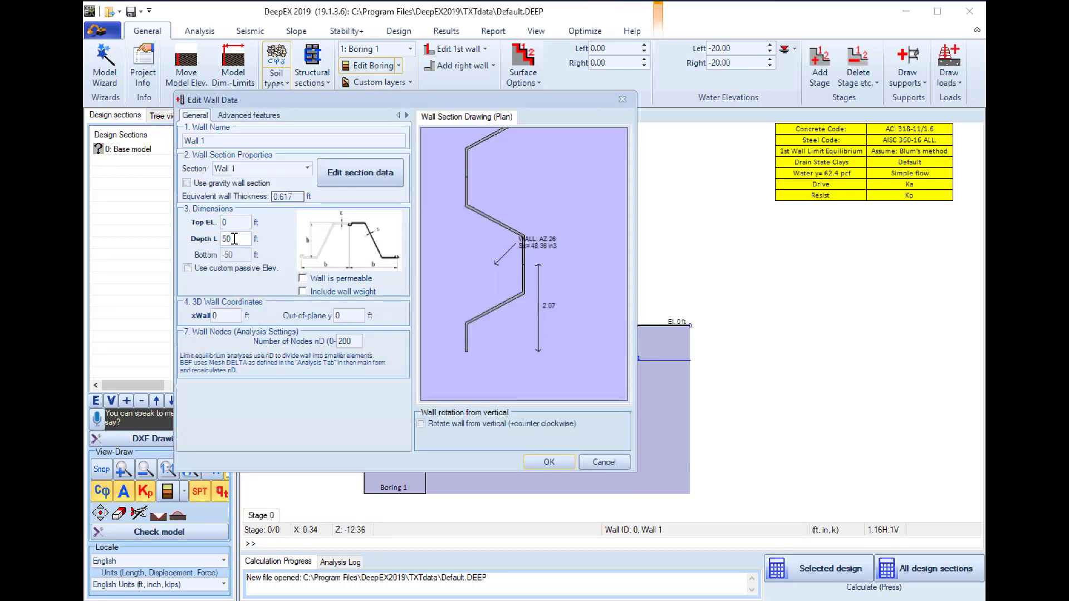
# Set the depth of Wall 1 to 5 ft
pyautogui.doubleClick(234, 239)
pyautogui.write('5')
pyautogui.click(548, 463)
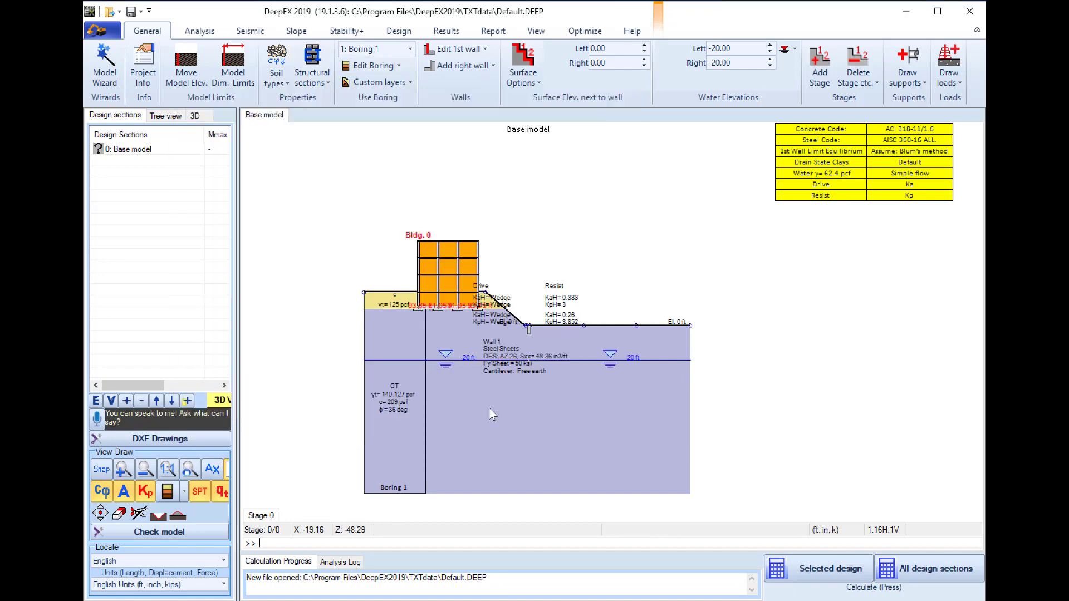
# Set the model limits to -100 ft on the left, 60 ft on the right and -40 ft at the bottom
pyautogui.click(235, 73)
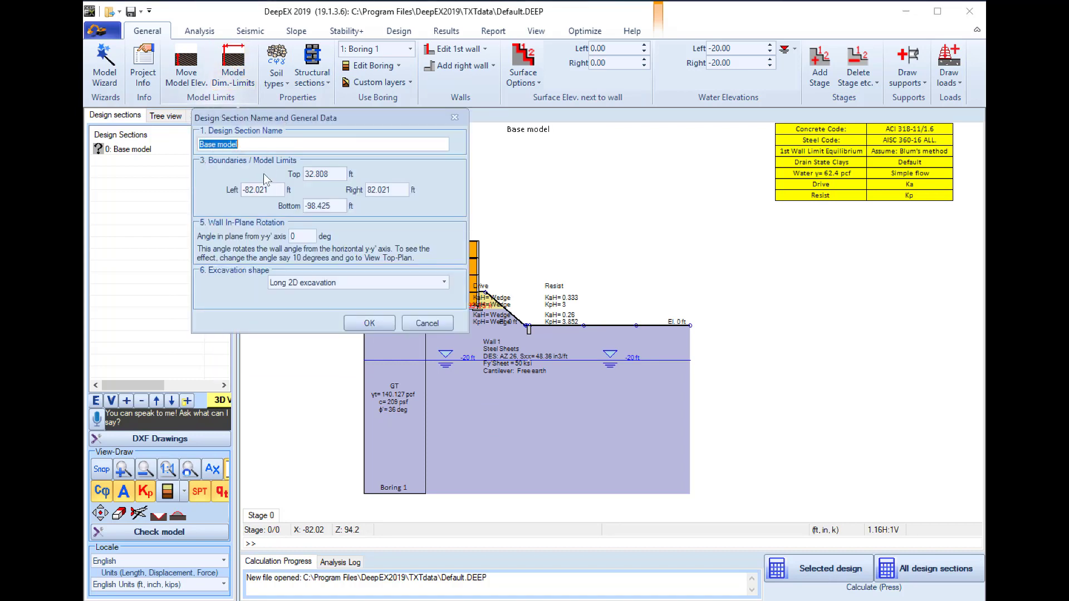
pyautogui.moveTo(270, 190); pyautogui.dragTo(252, 190)
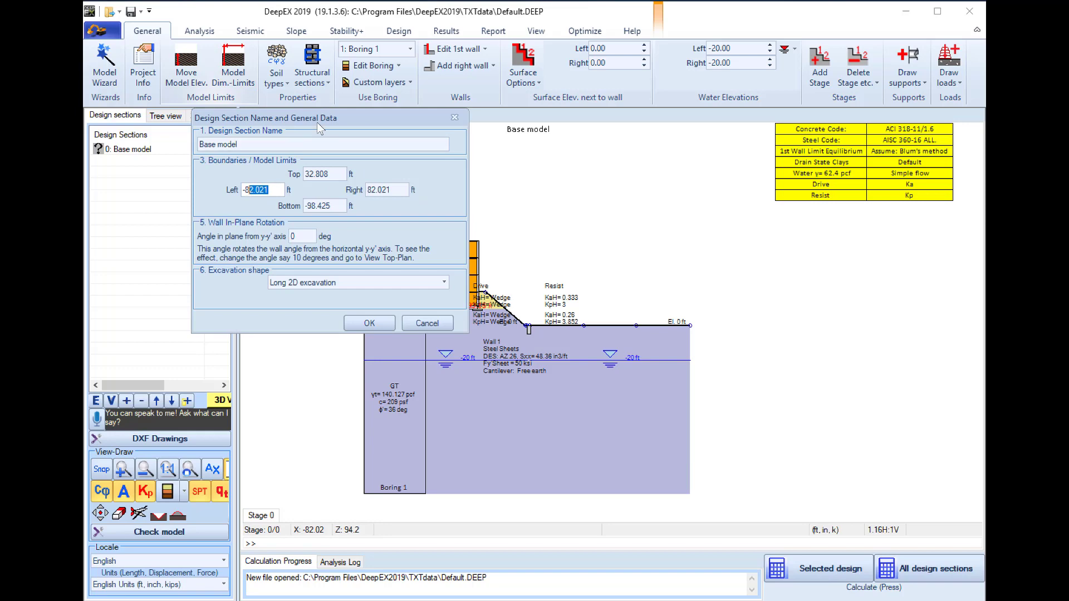
pyautogui.moveTo(317, 122)
pyautogui.mouseDown()
pyautogui.moveTo(579, 119)
pyautogui.moveTo(473, 265)
pyautogui.mouseUp()
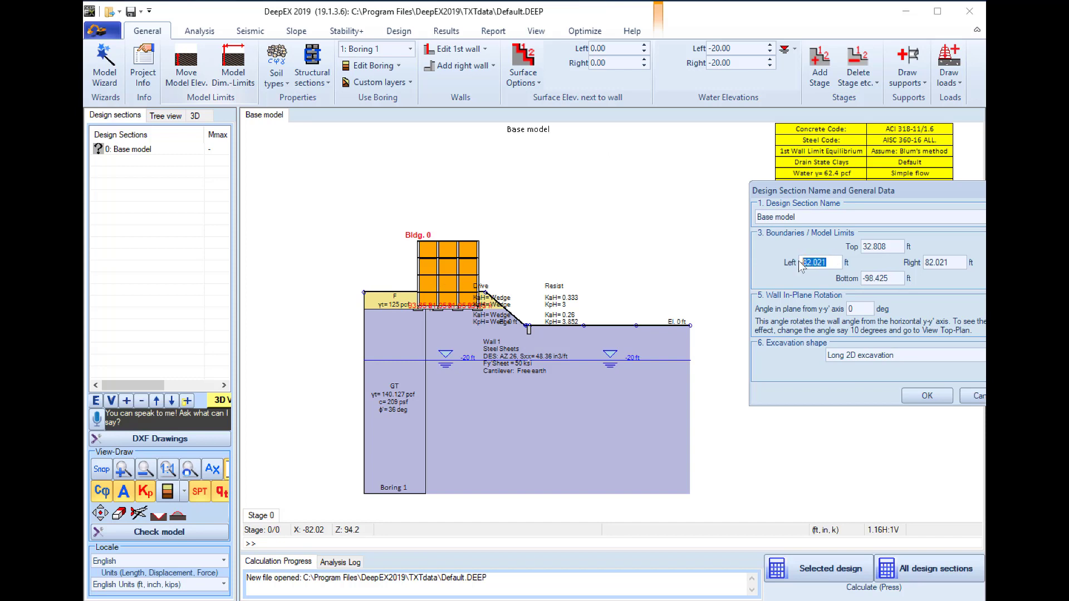
pyautogui.write('-100')
pyautogui.moveTo(893, 278); pyautogui.dragTo(869, 279)
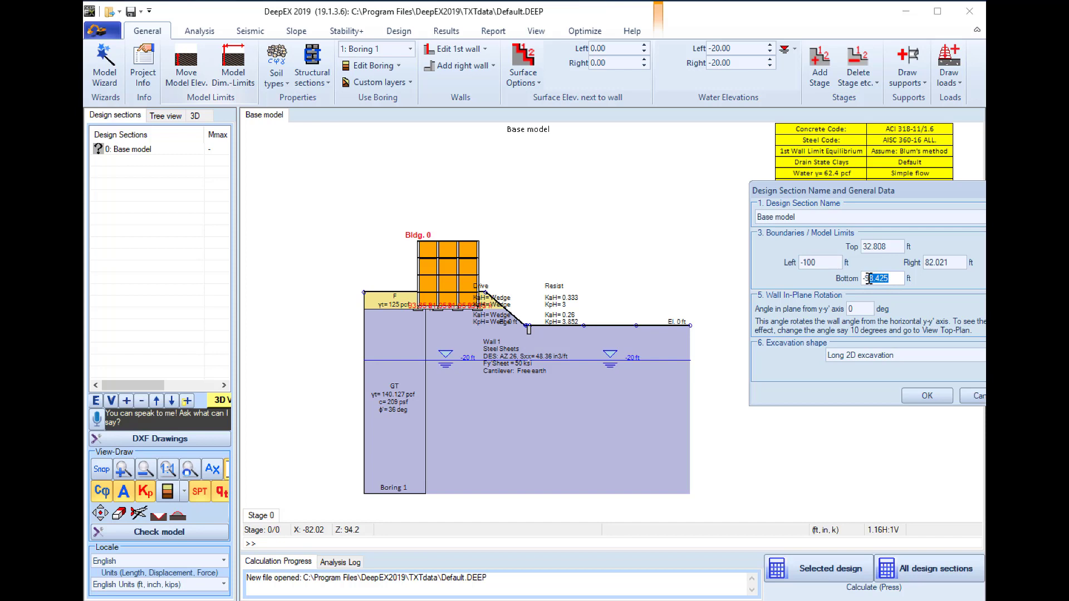
pyautogui.write('40')
pyautogui.moveTo(949, 262); pyautogui.dragTo(893, 275)
pyautogui.write('60')
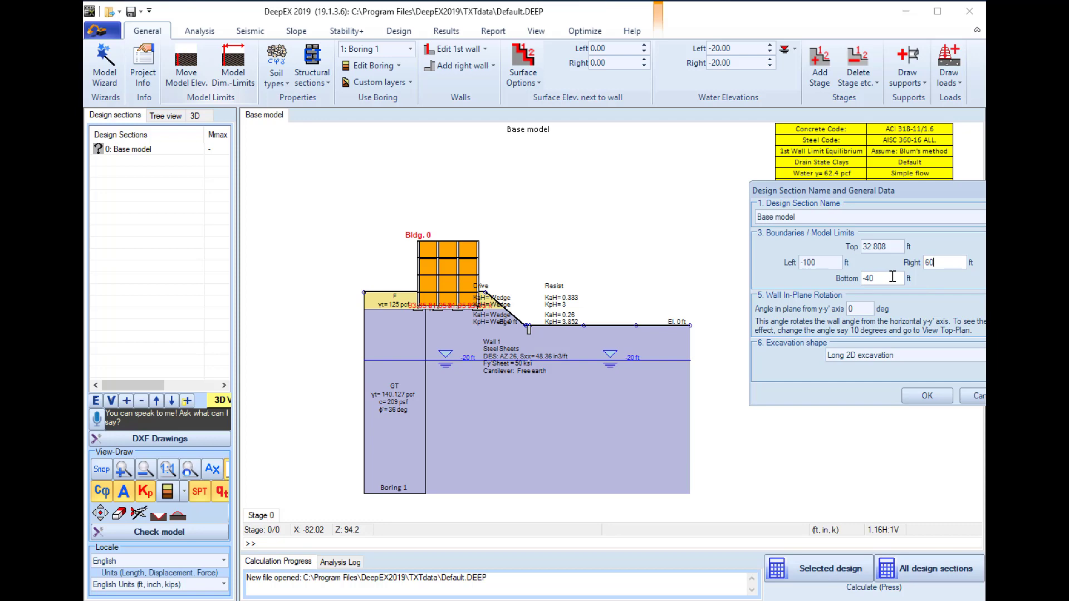
pyautogui.click(905, 393)
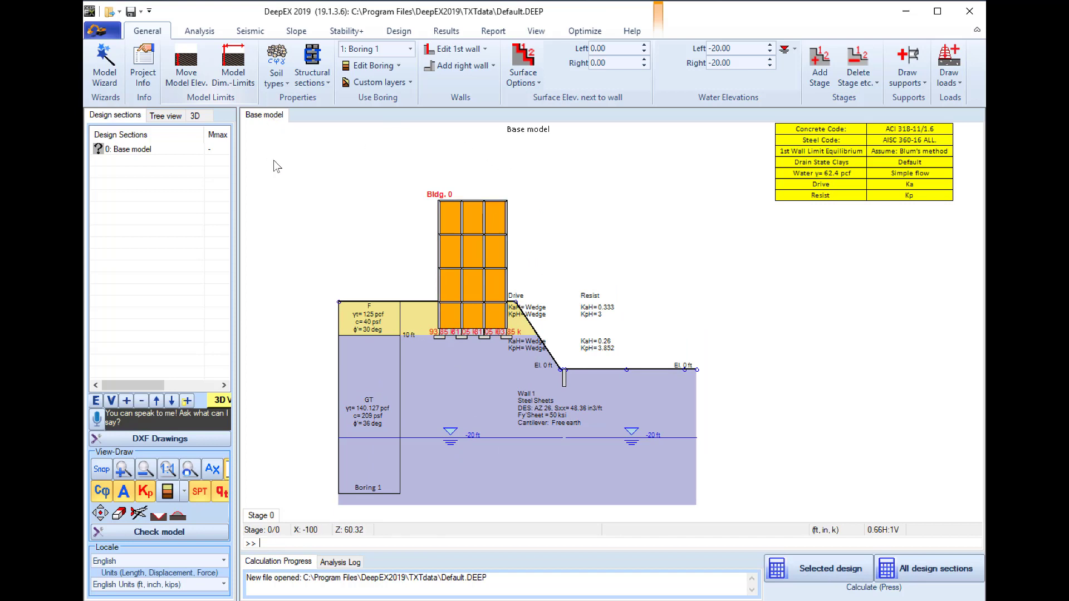
# Enable global stability analysis using the GLE (Morgenstern-Price) method and a circular failure surface
pyautogui.click(297, 31)
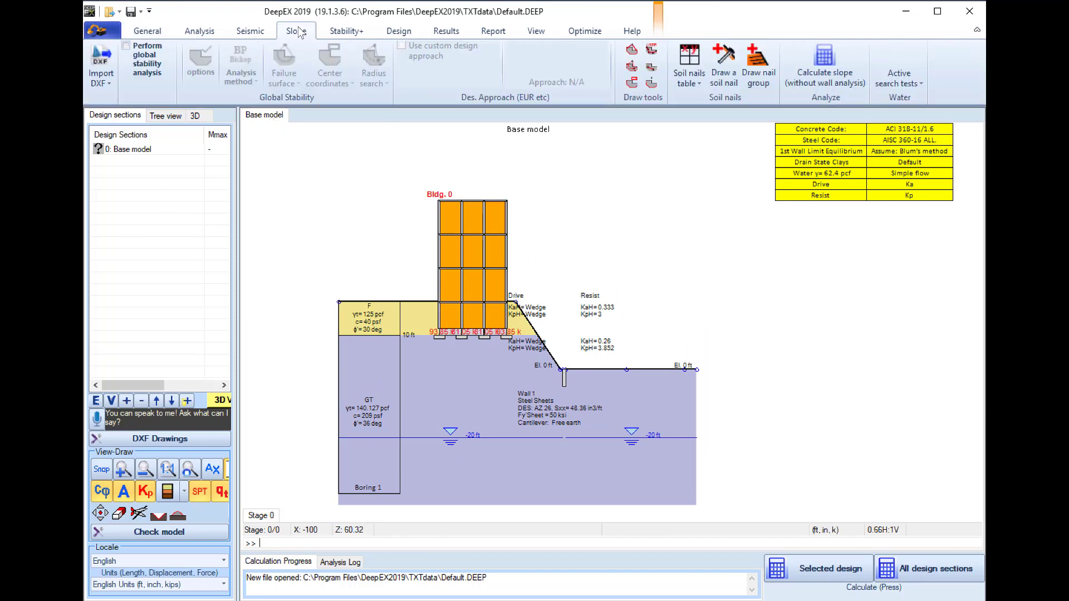
pyautogui.click(127, 47)
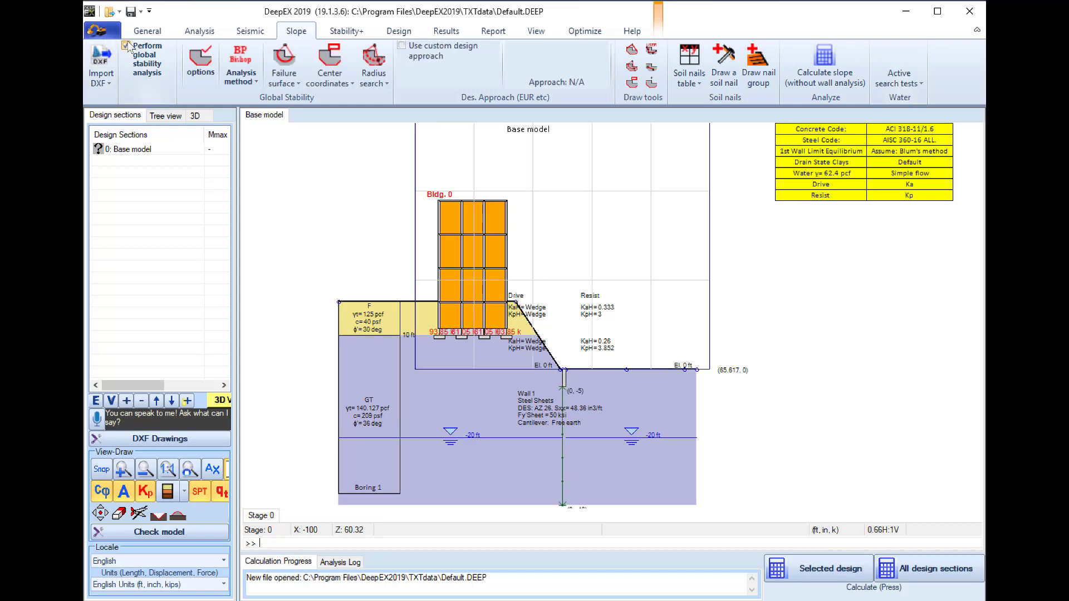
pyautogui.click(251, 82)
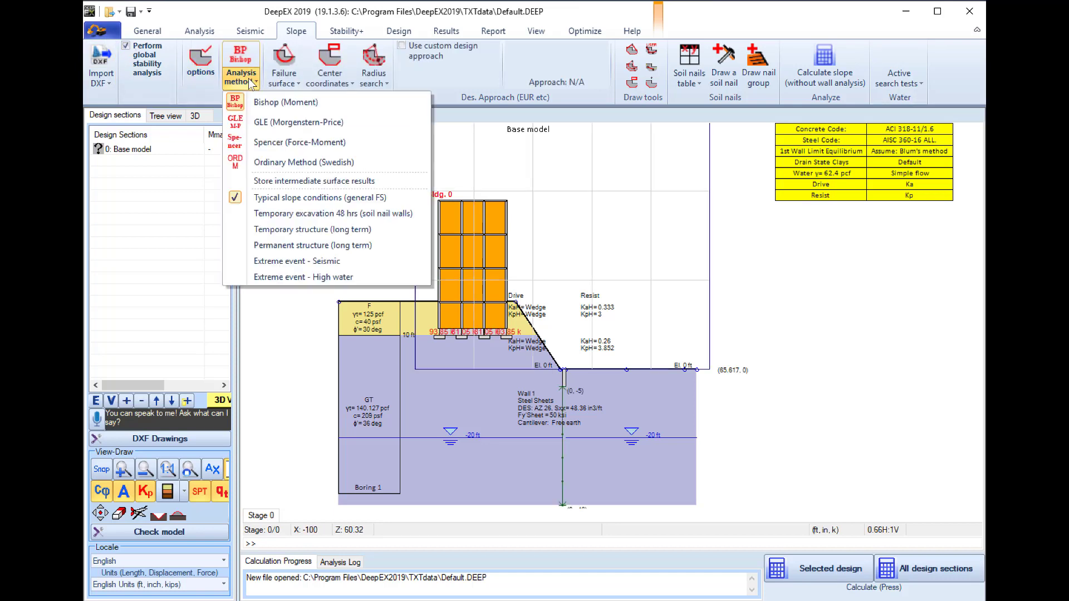
pyautogui.click(260, 123)
pyautogui.click(284, 87)
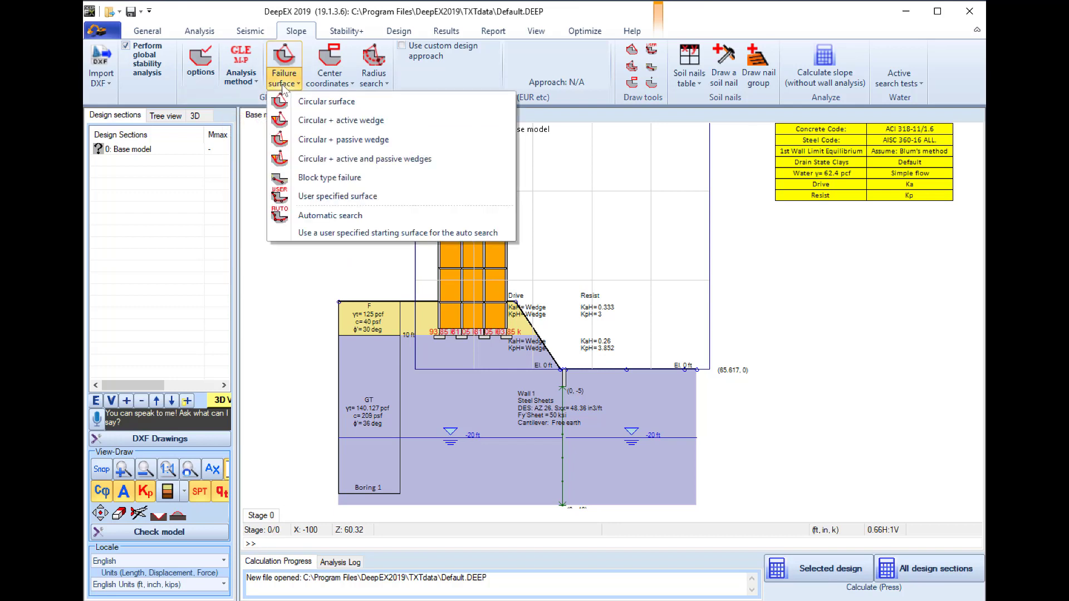
pyautogui.click(321, 104)
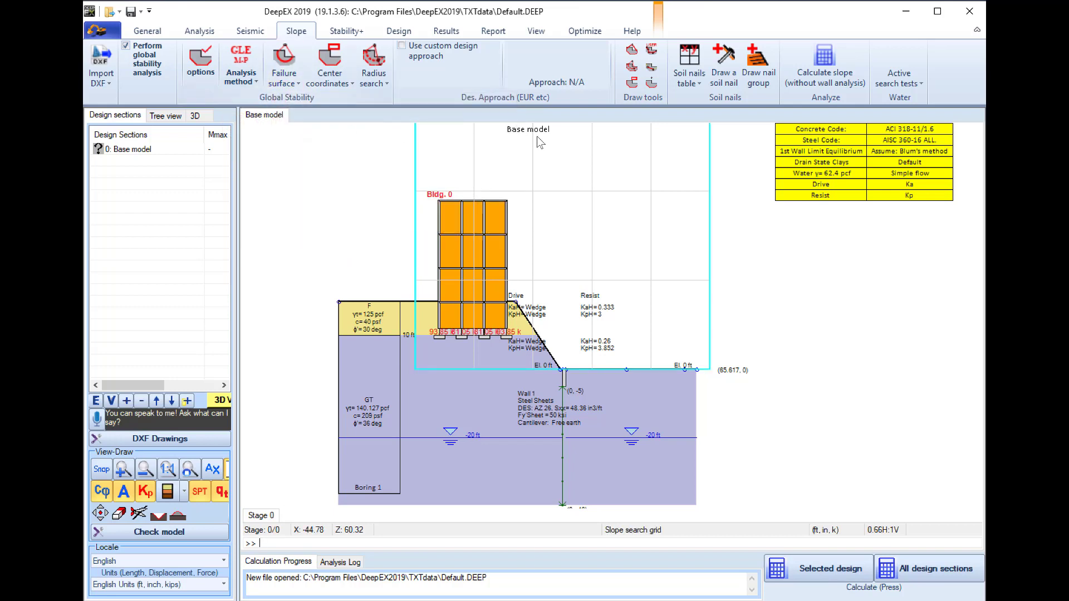
# Draw a rectangular slope search grid above the slope from about (-24, 47) to (57, 13) ft
pyautogui.click(632, 83)
pyautogui.click(508, 210)
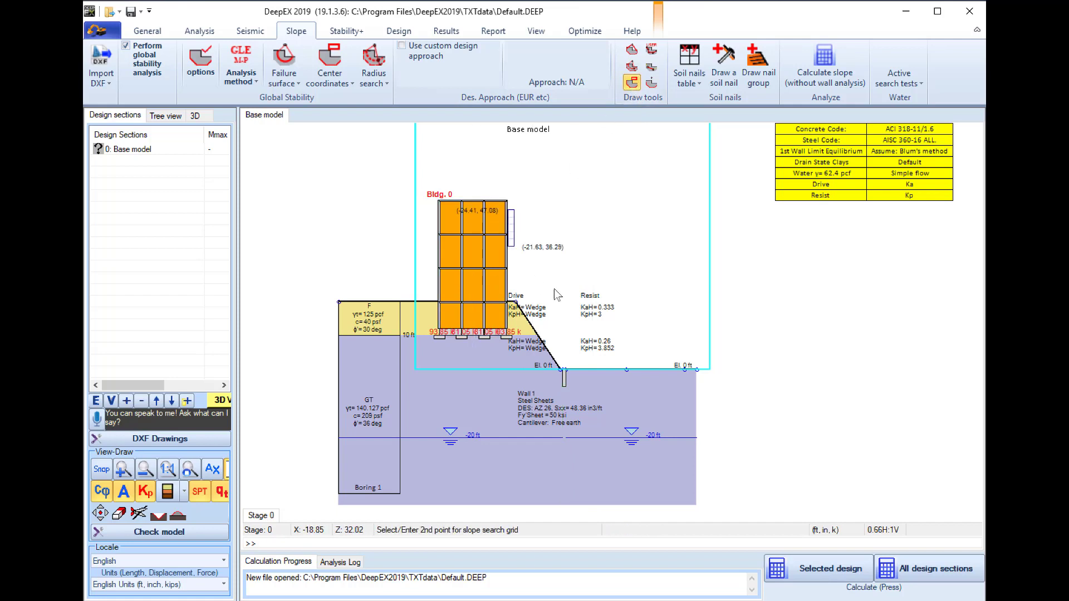
pyautogui.click(691, 326)
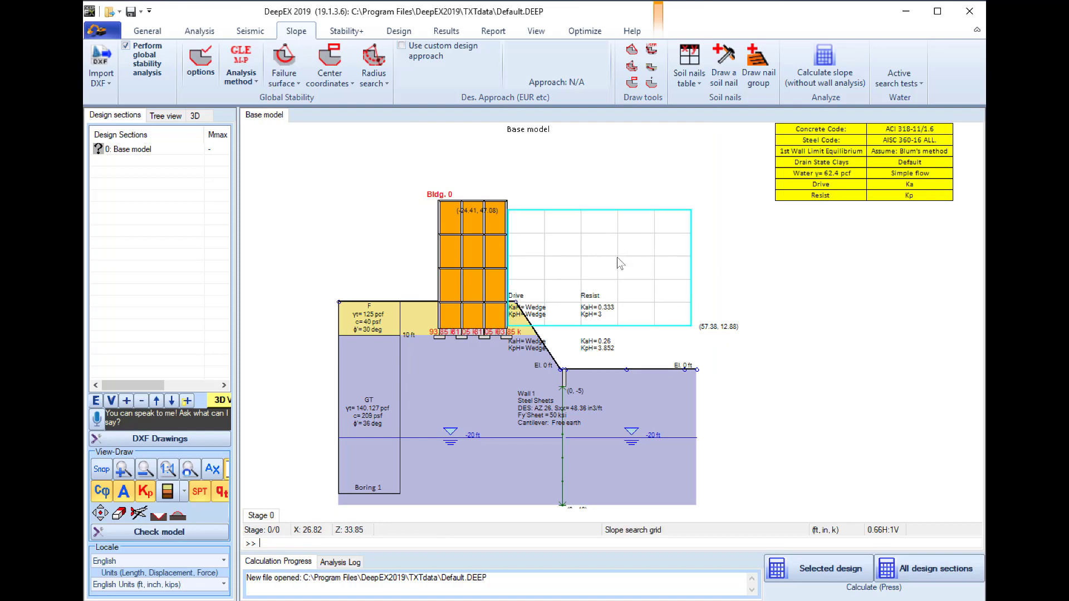
# Analyze the base model section and recalculate its slope stability without wall analysis
pyautogui.click(813, 572)
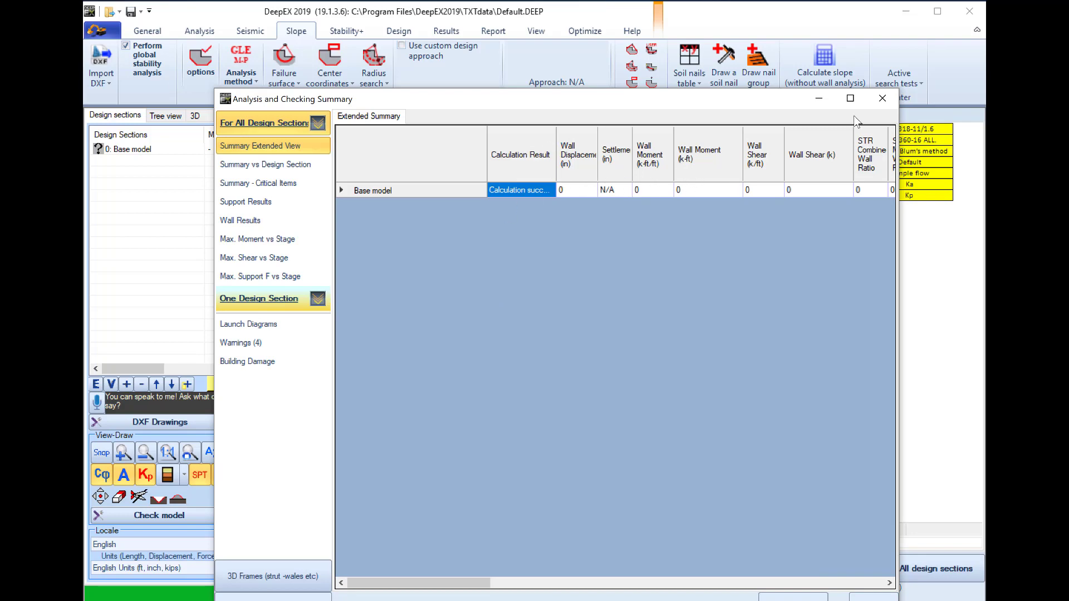
pyautogui.click(882, 99)
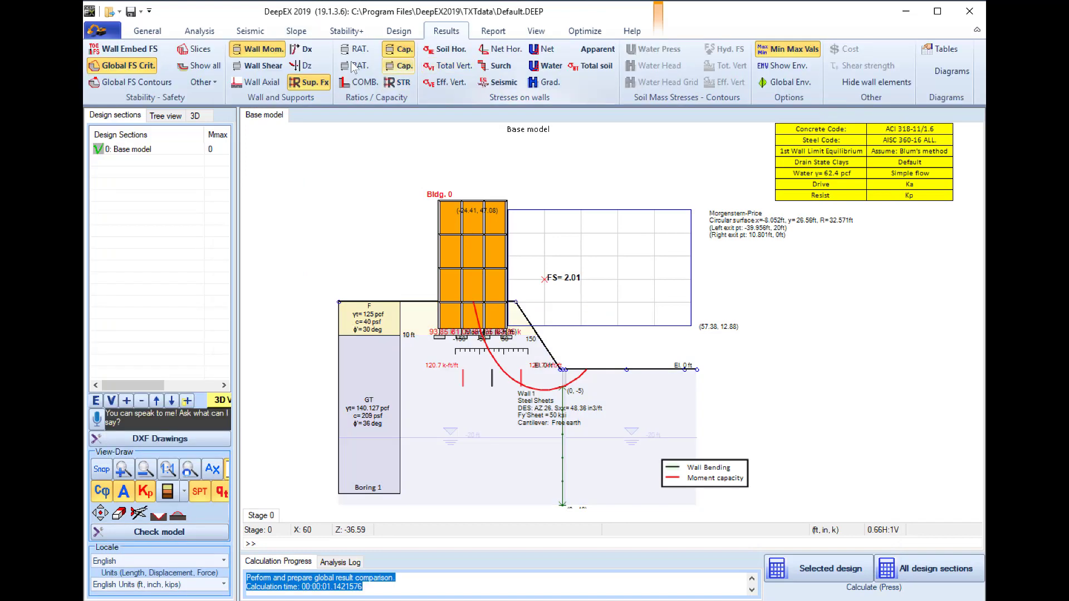
pyautogui.click(296, 32)
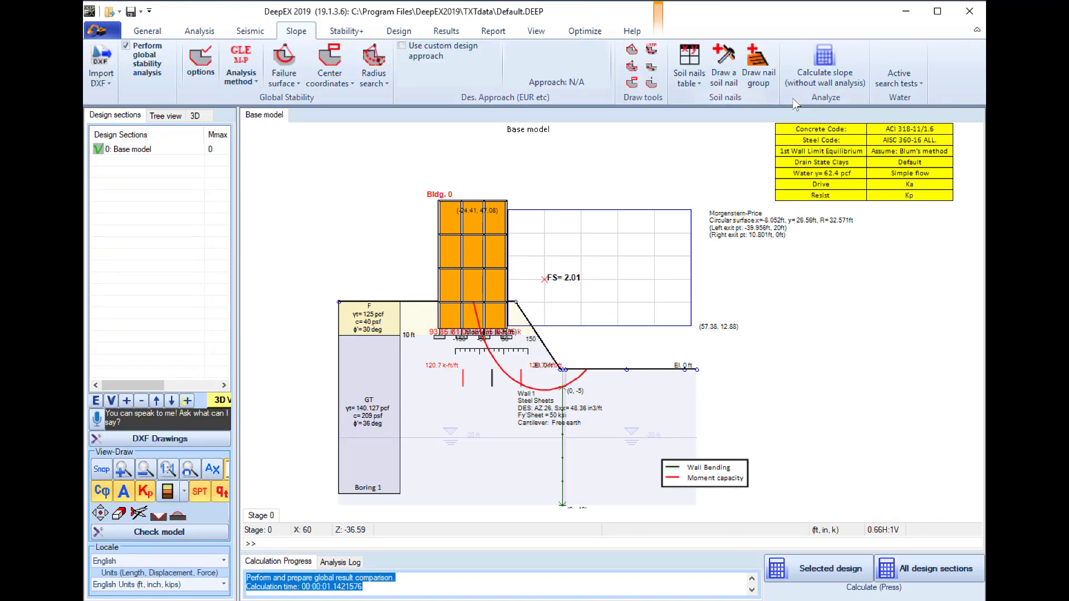
pyautogui.click(809, 71)
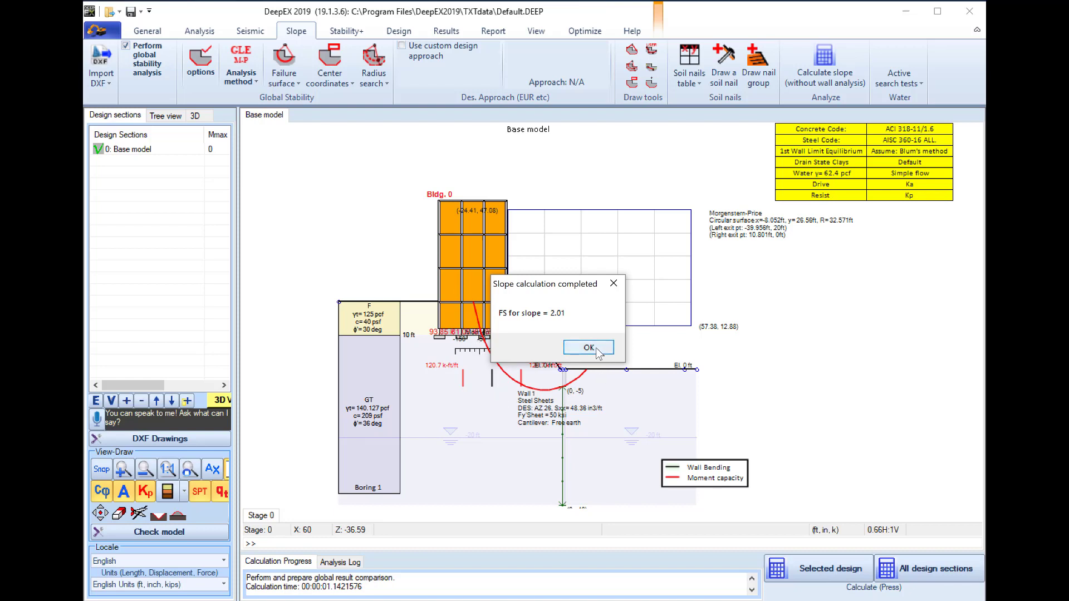
pyautogui.click(611, 351)
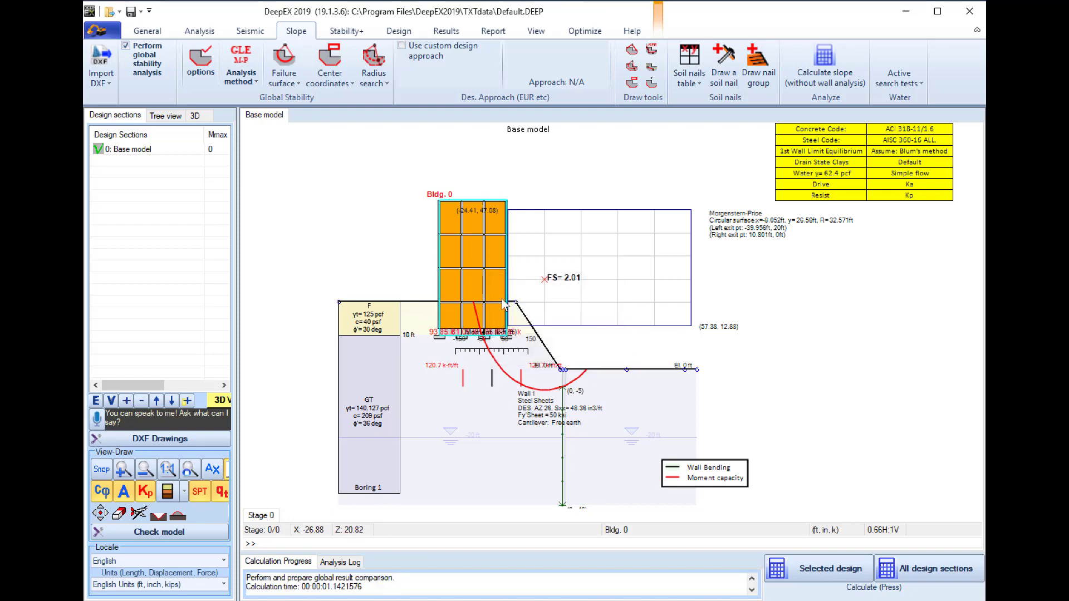
# Display the global safety factor contours on the search grid, replace them with the critical surface's slices, and hide the slices
pyautogui.click(447, 33)
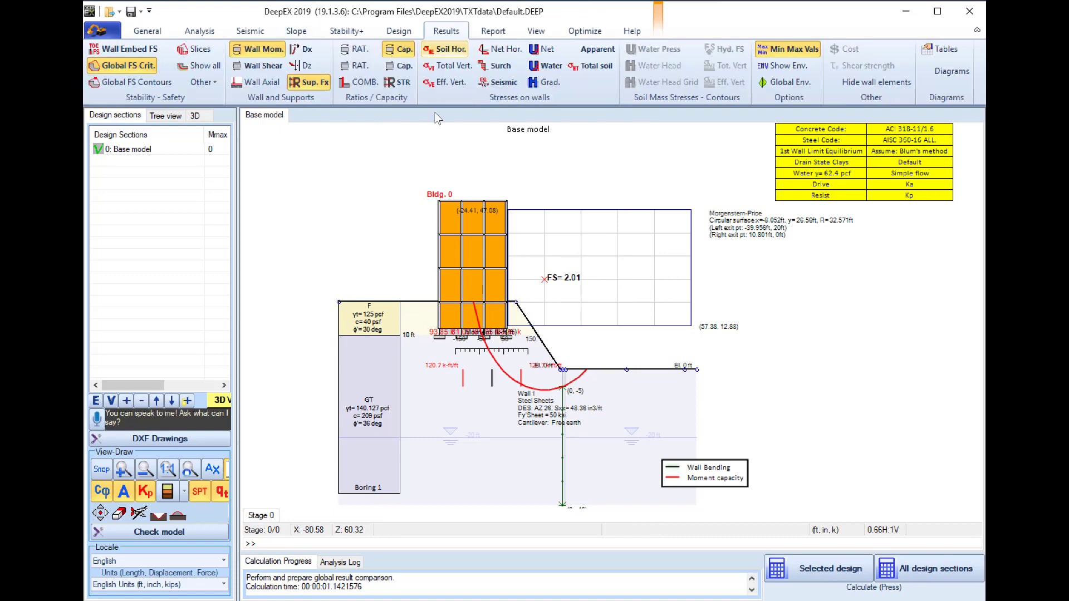
pyautogui.click(113, 86)
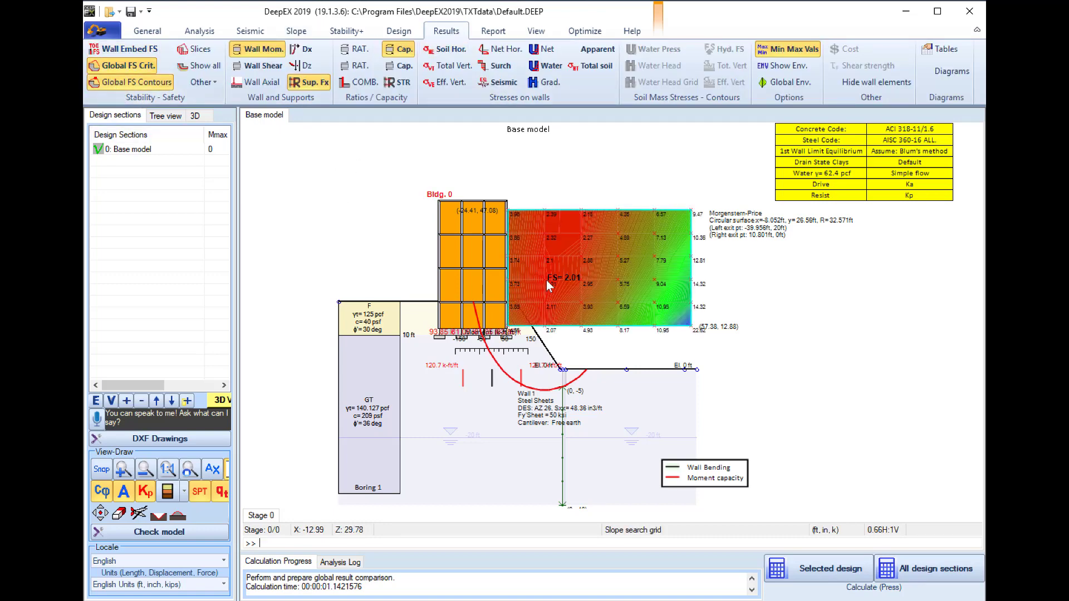
pyautogui.scroll(2, 563, 293)
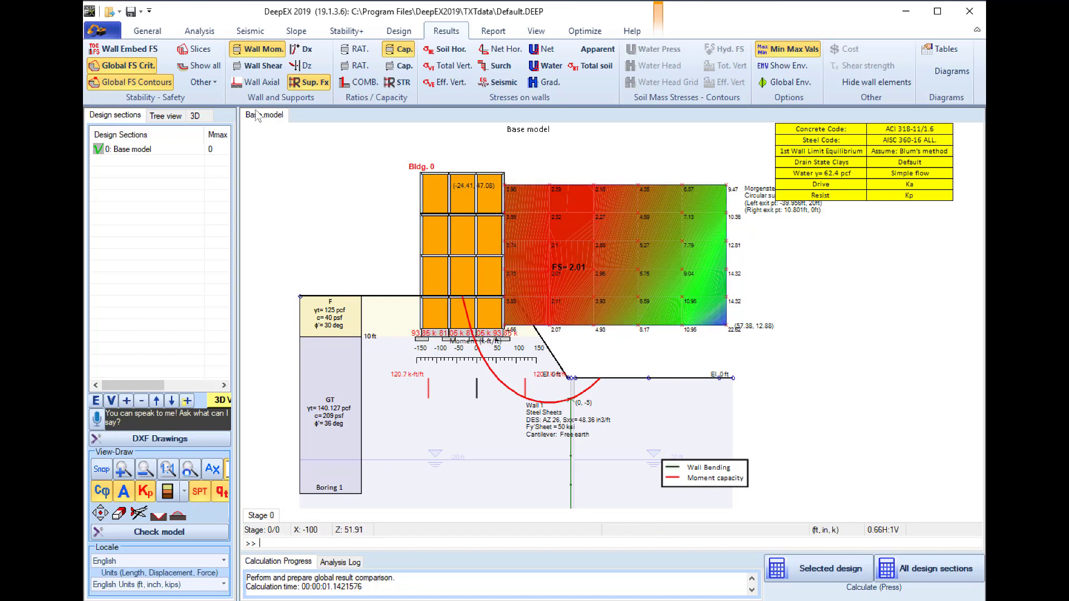
pyautogui.click(130, 83)
pyautogui.click(195, 49)
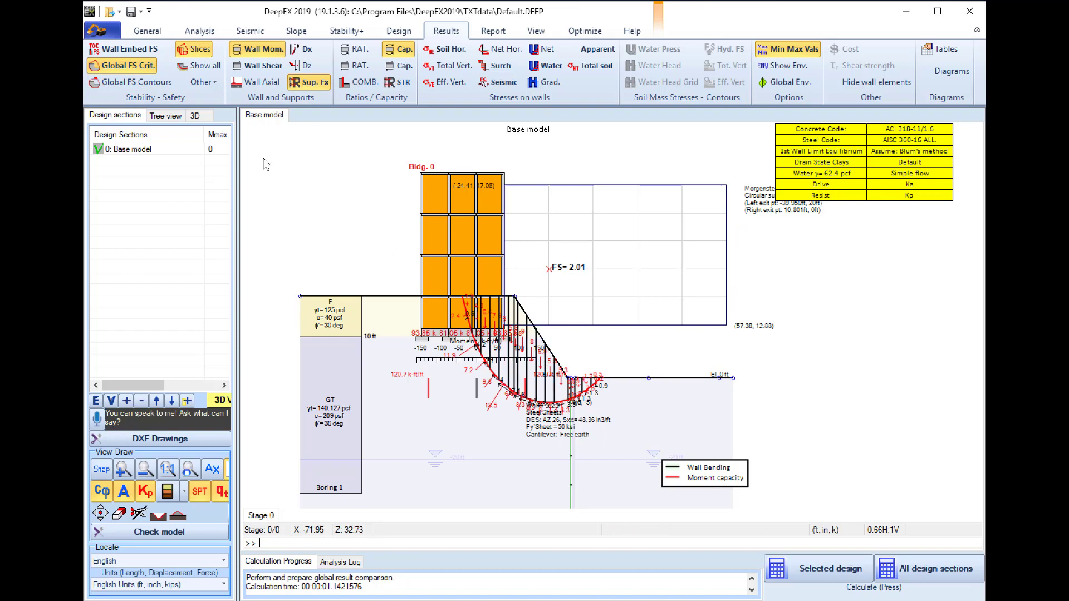
pyautogui.click(198, 50)
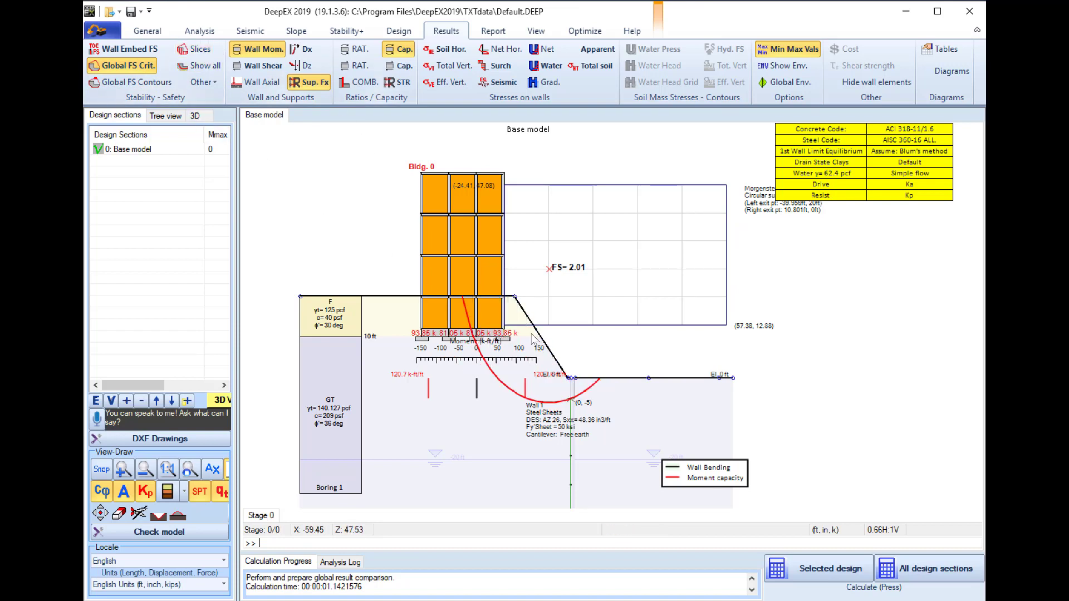
# Copy the base model as a new design section
pyautogui.click(127, 151)
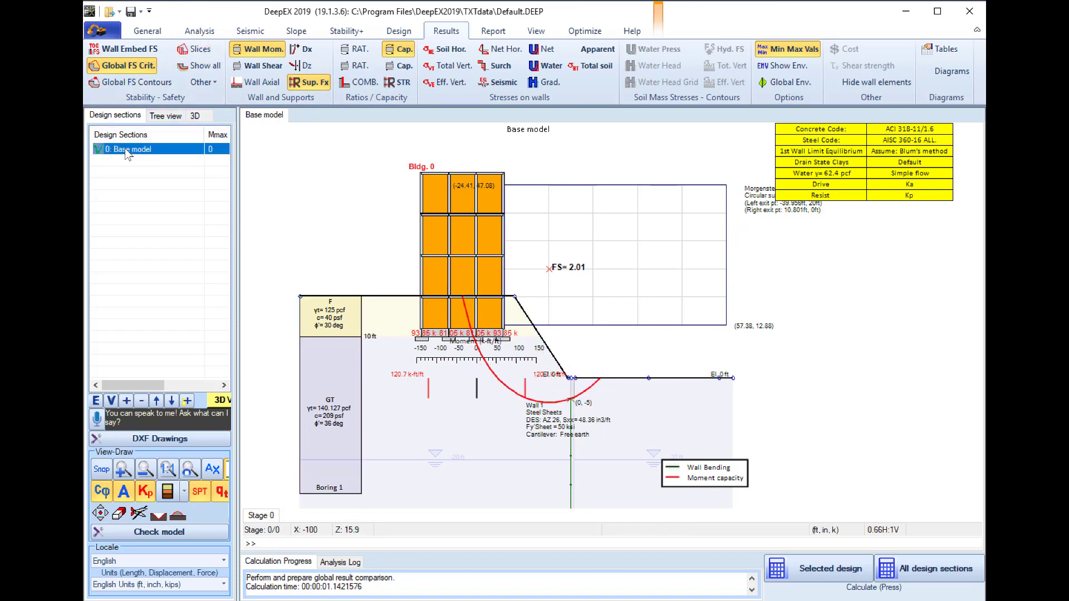
pyautogui.rightClick(126, 150)
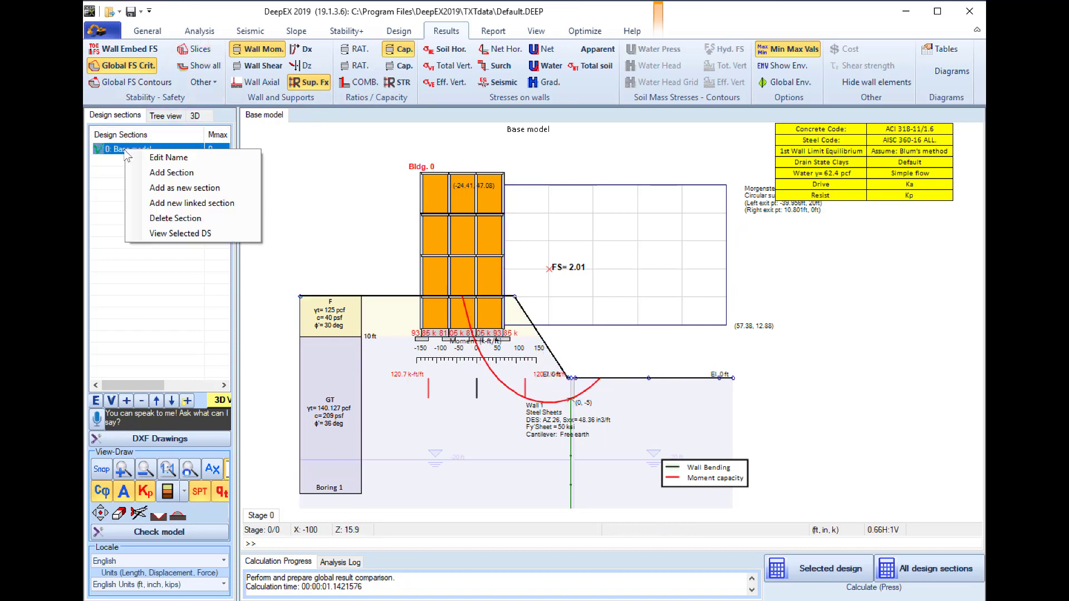
pyautogui.click(177, 192)
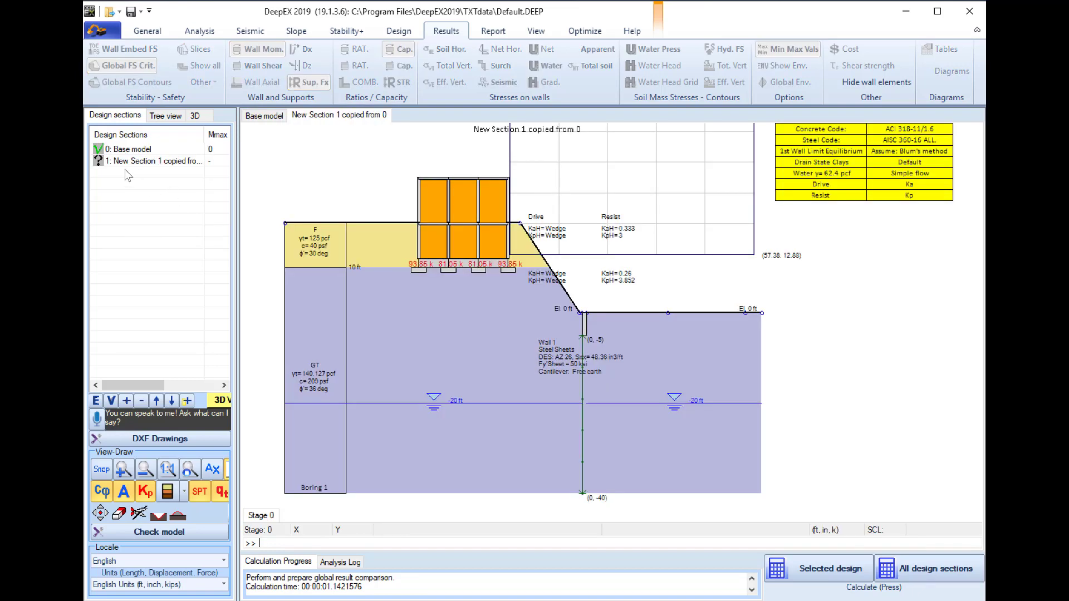
# Rename the copied design section to Base Model Soil Nails
pyautogui.click(146, 162)
pyautogui.rightClick(146, 162)
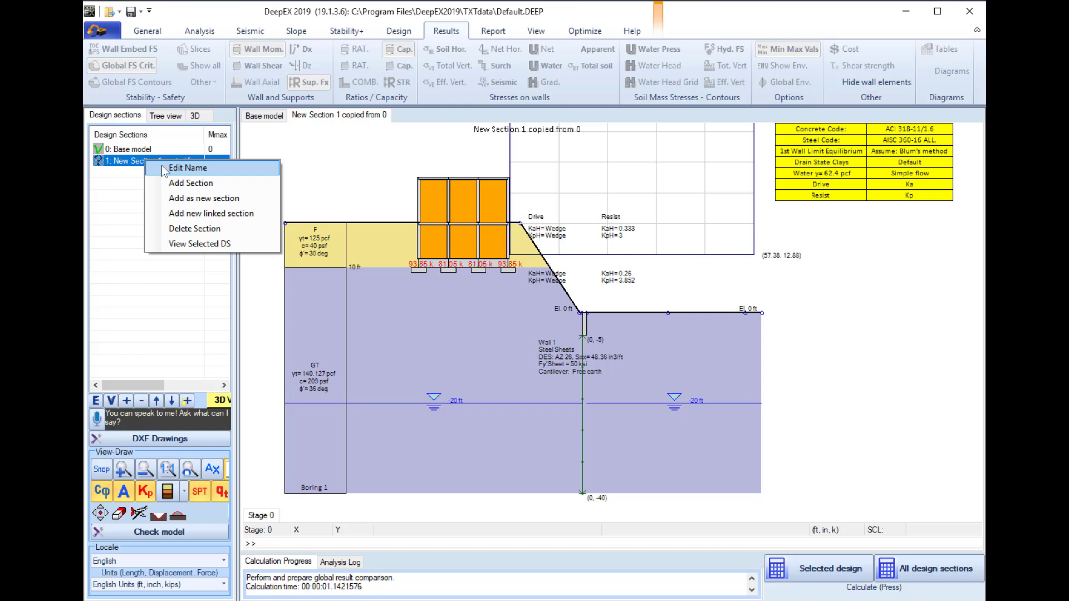
pyautogui.click(163, 168)
pyautogui.tripleClick(509, 304)
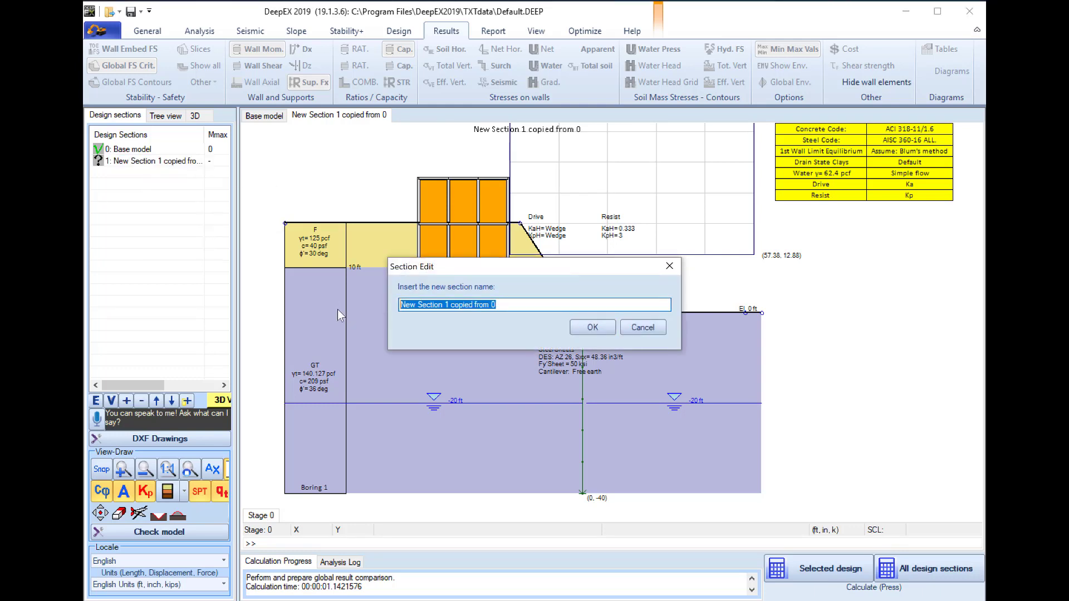
pyautogui.write('Base ')
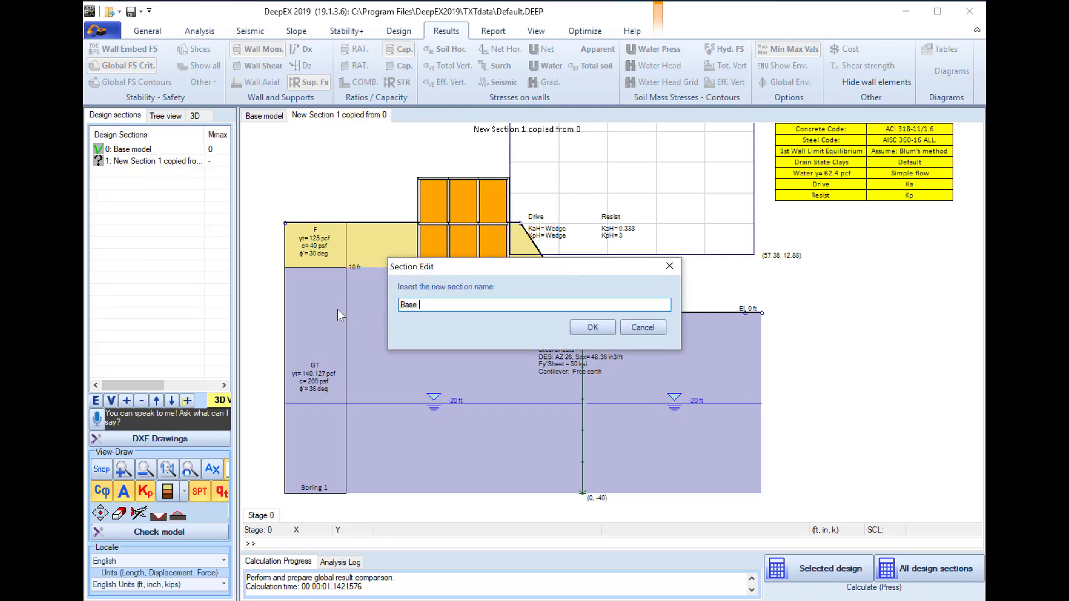
pyautogui.write('Model Soil Nails')
pyautogui.click(592, 328)
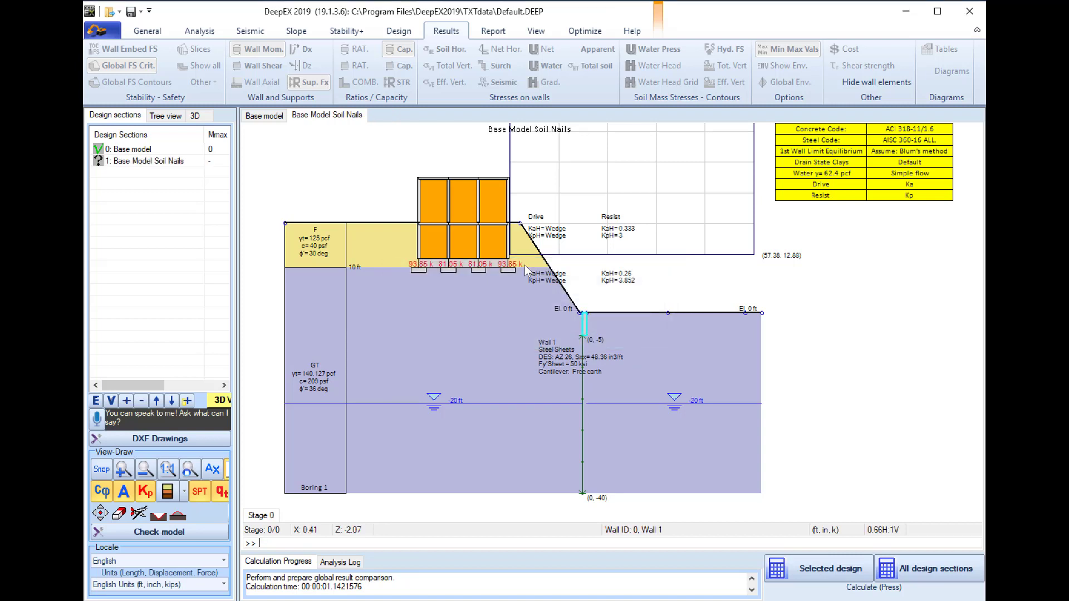
# Draw a group of two soil nails on the slope face, from about (-11, 10) ft down to the slope toe
pyautogui.click(312, 116)
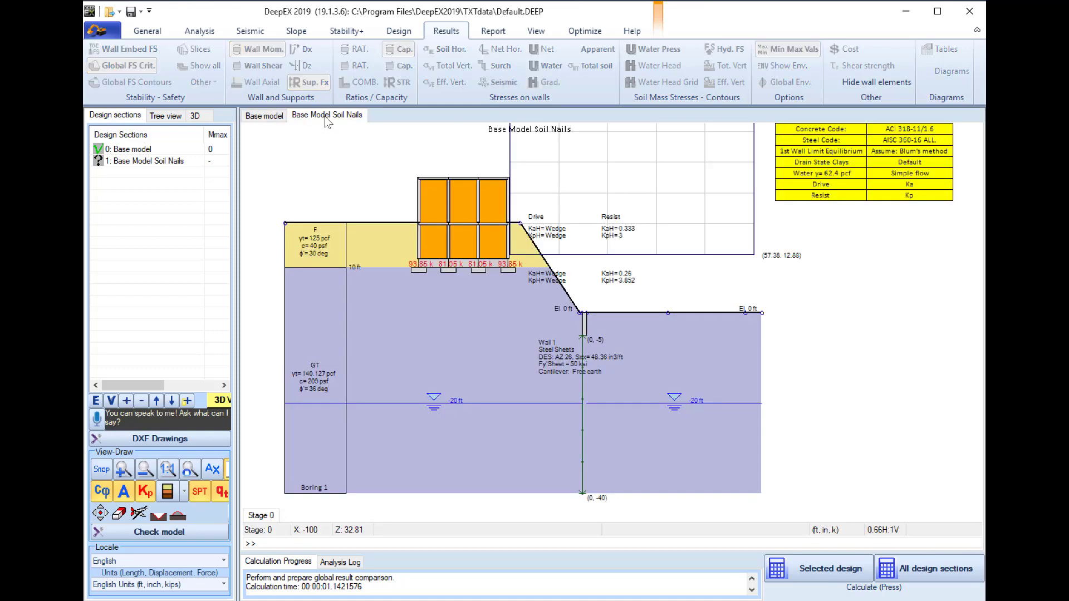
pyautogui.click(296, 31)
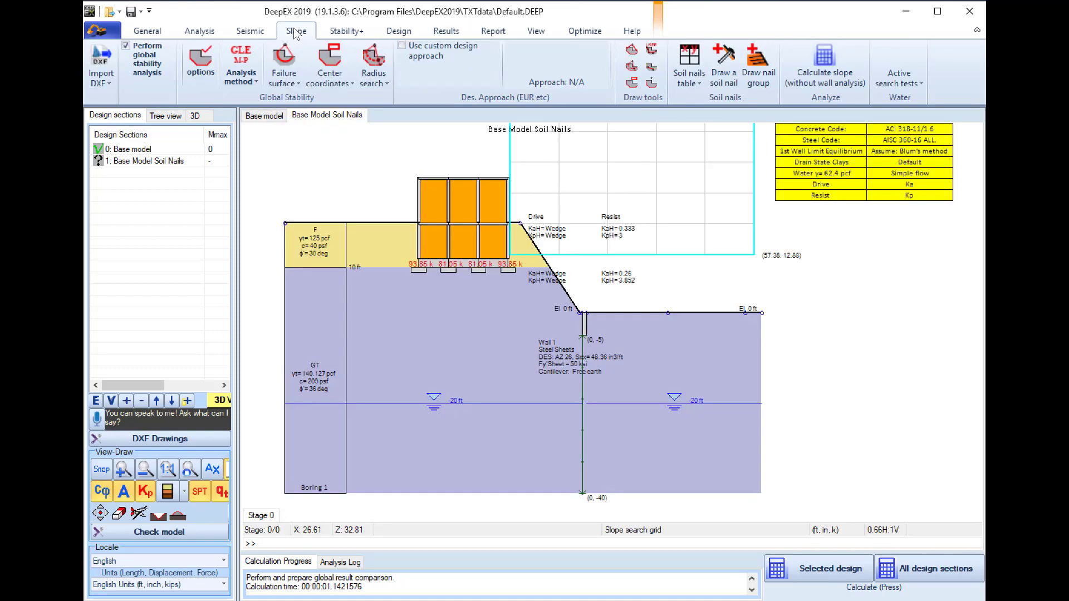
pyautogui.click(771, 82)
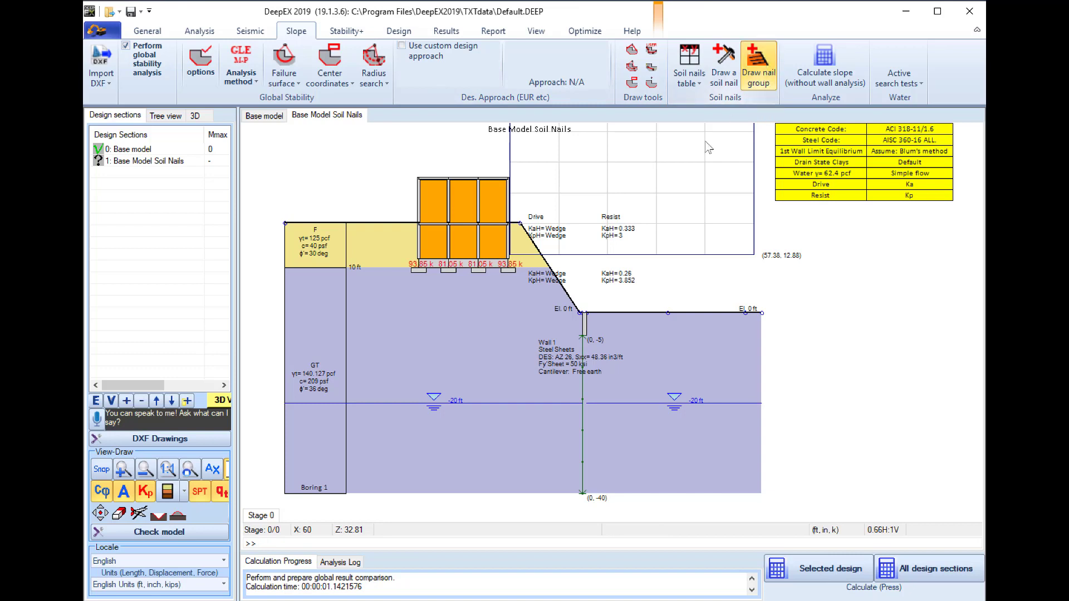
pyautogui.click(545, 260)
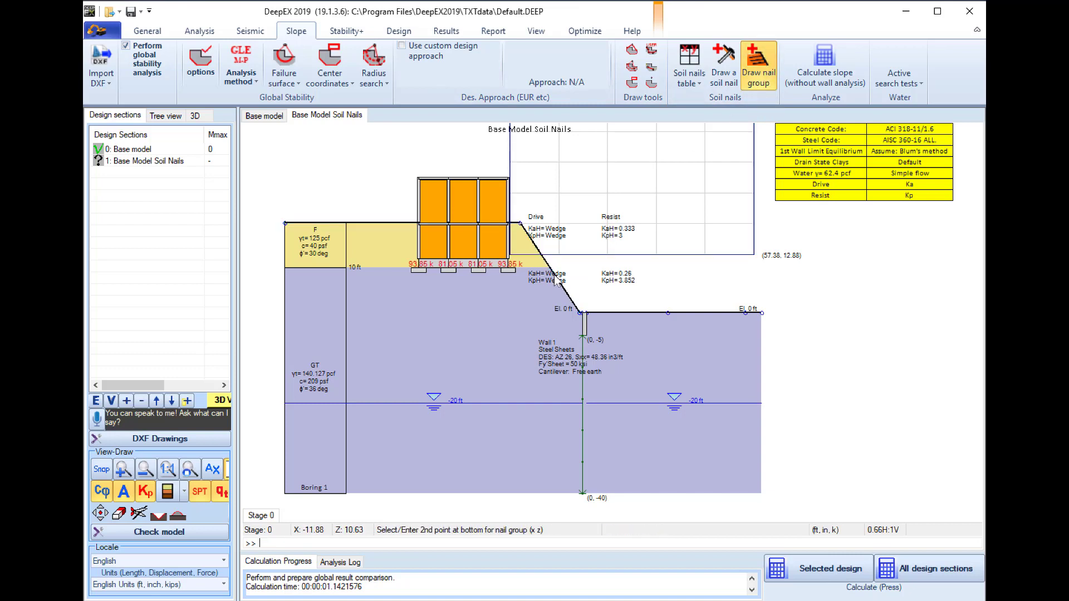
pyautogui.click(579, 313)
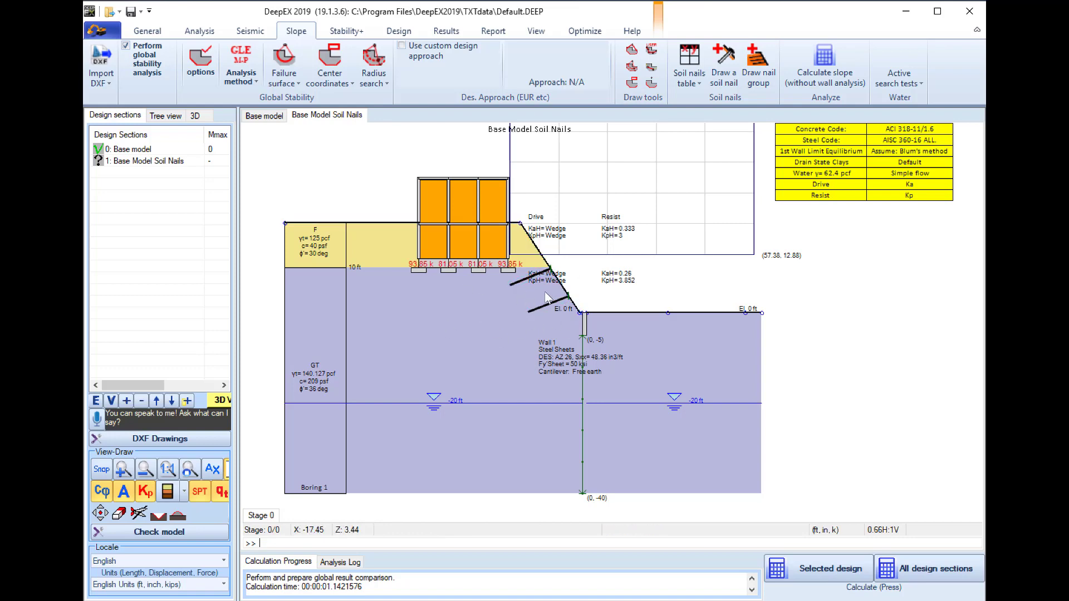
# Set the upper soil nail's fixed length to 30 ft and add a new structural section named Nail
pyautogui.doubleClick(512, 290)
pyautogui.moveTo(396, 147); pyautogui.dragTo(336, 149)
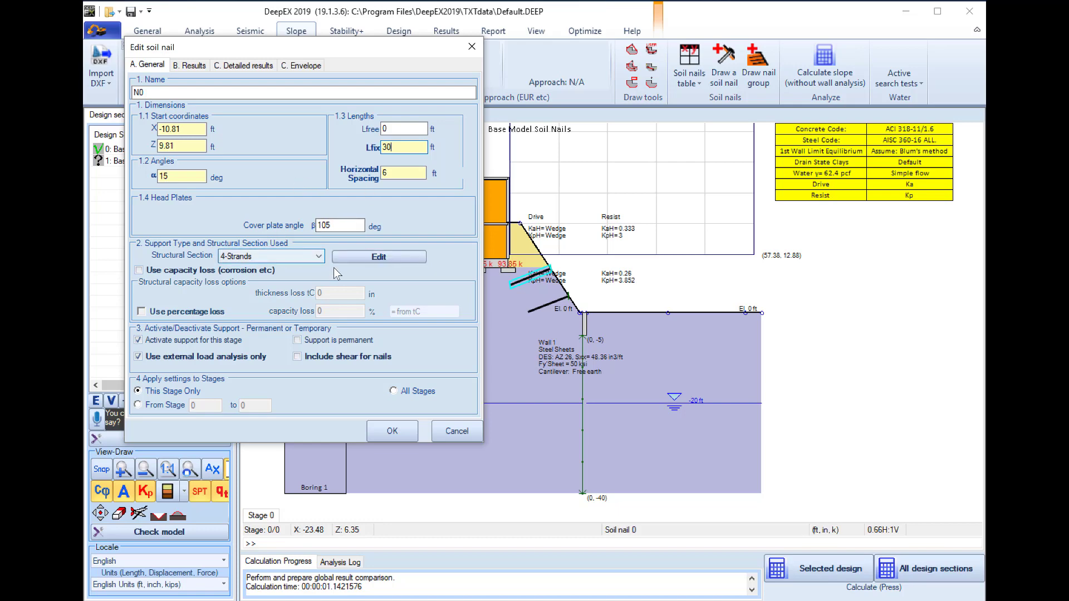
pyautogui.click(347, 259)
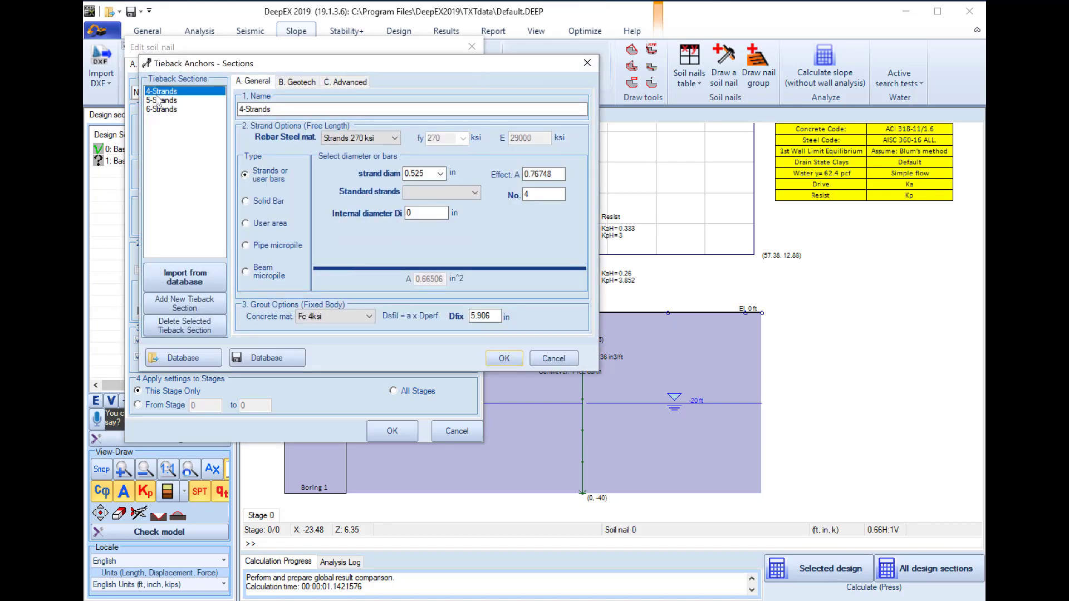
pyautogui.click(178, 304)
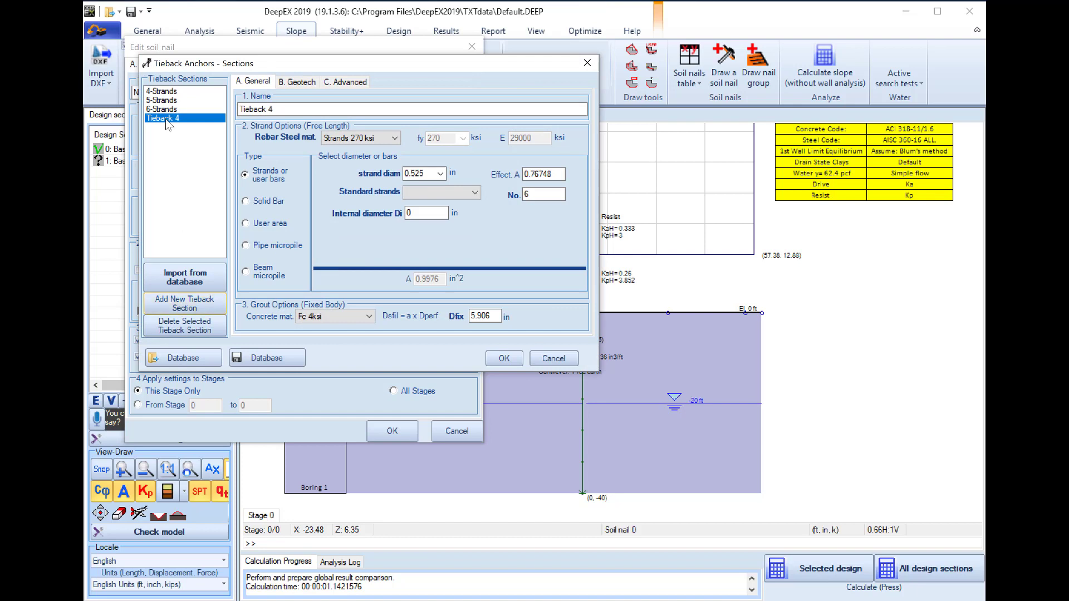
pyautogui.hotkey('ctrl', 'a')
pyautogui.write('Na')
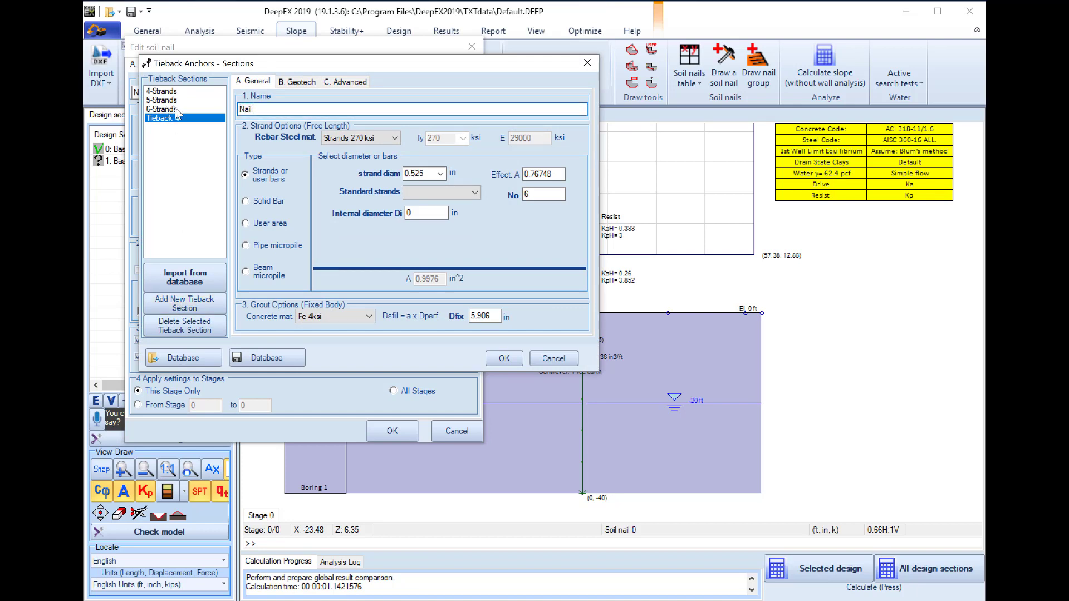
pyautogui.write('il')
# Define the Nail section as a solid bar with a standard bar size and a quantity of 1
pyautogui.click(260, 202)
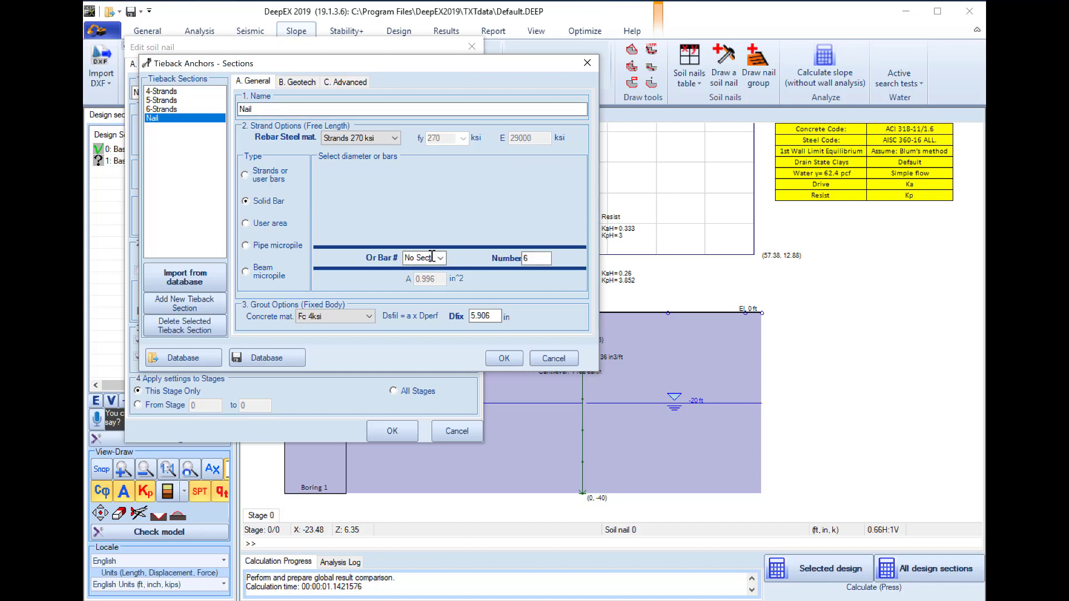
pyautogui.click(432, 257)
pyautogui.click(440, 258)
pyautogui.click(419, 334)
pyautogui.doubleClick(538, 259)
pyautogui.write('1')
pyautogui.click(504, 358)
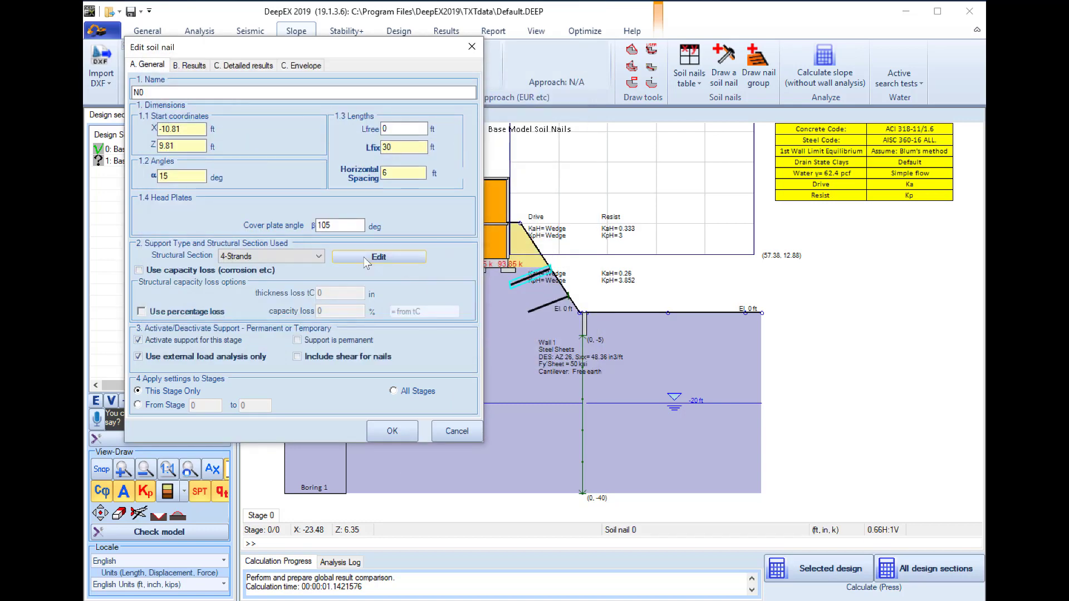
# Assign the Nail structural section to the upper soil nail
pyautogui.click(295, 256)
pyautogui.click(246, 292)
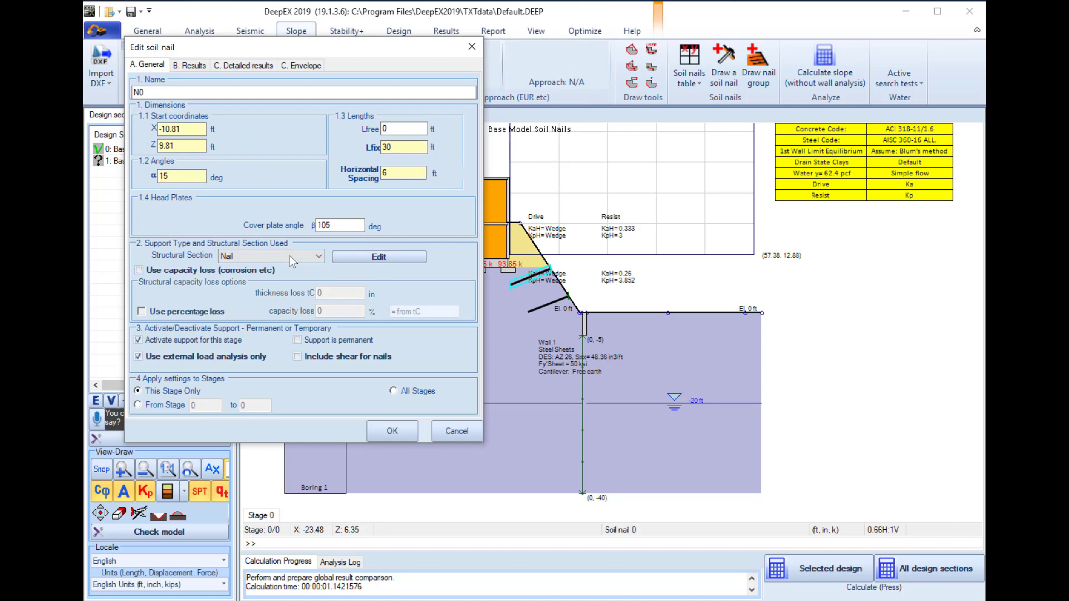
pyautogui.click(392, 431)
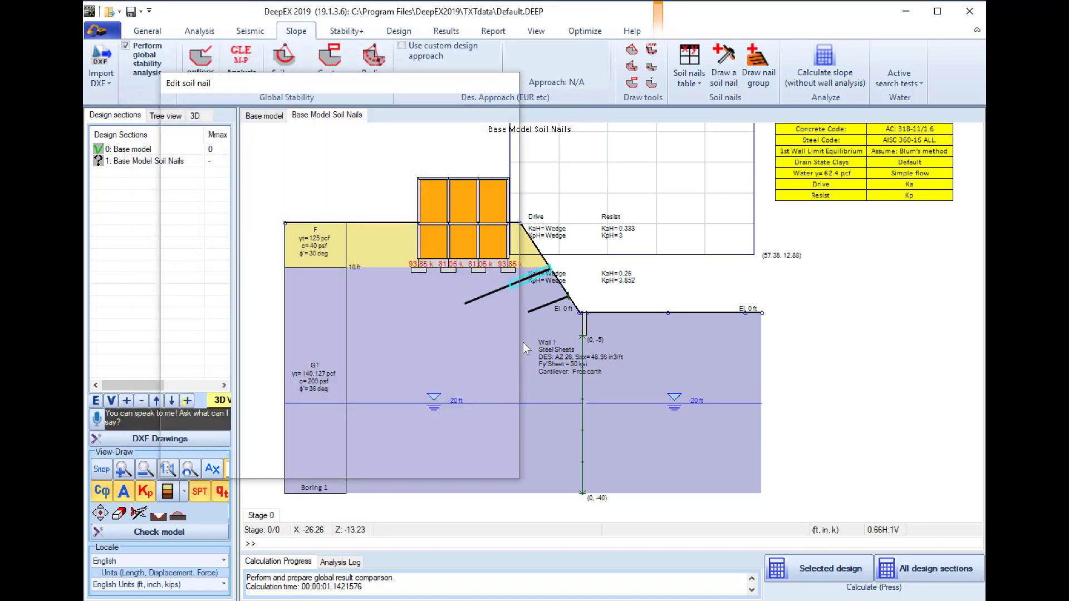
# Set the lower soil nail's fixed length to 20 ft and assign it the Nail structural section
pyautogui.doubleClick(538, 307)
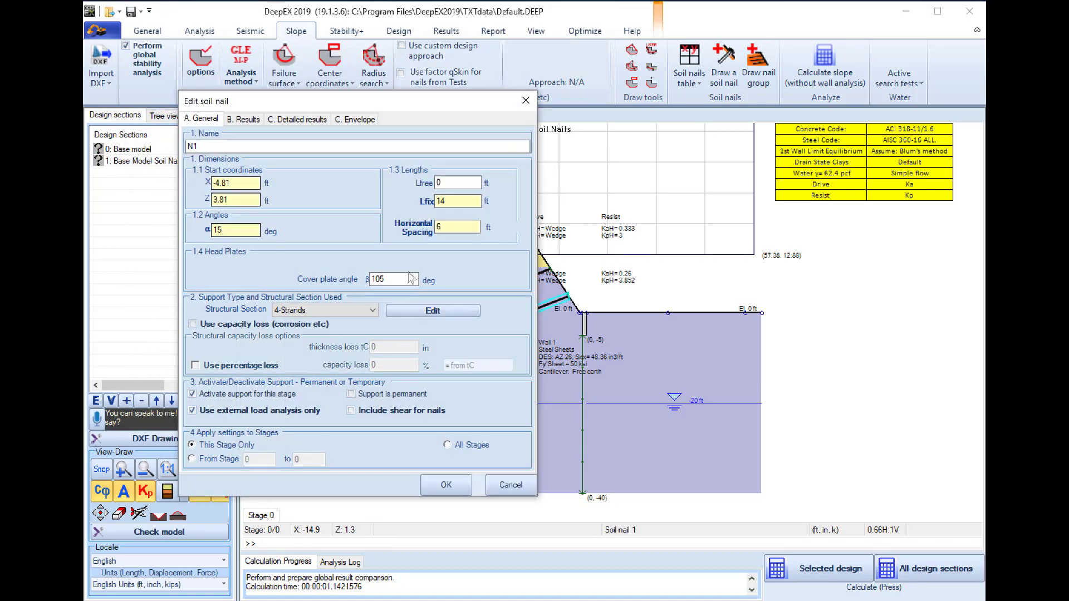
pyautogui.moveTo(449, 201); pyautogui.dragTo(406, 201)
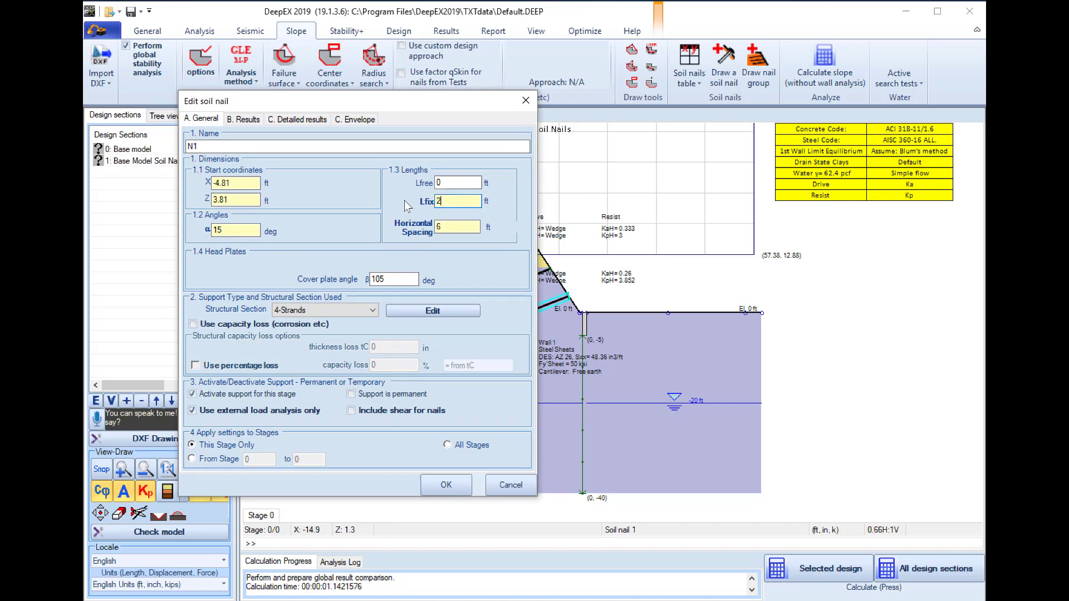
pyautogui.click(336, 312)
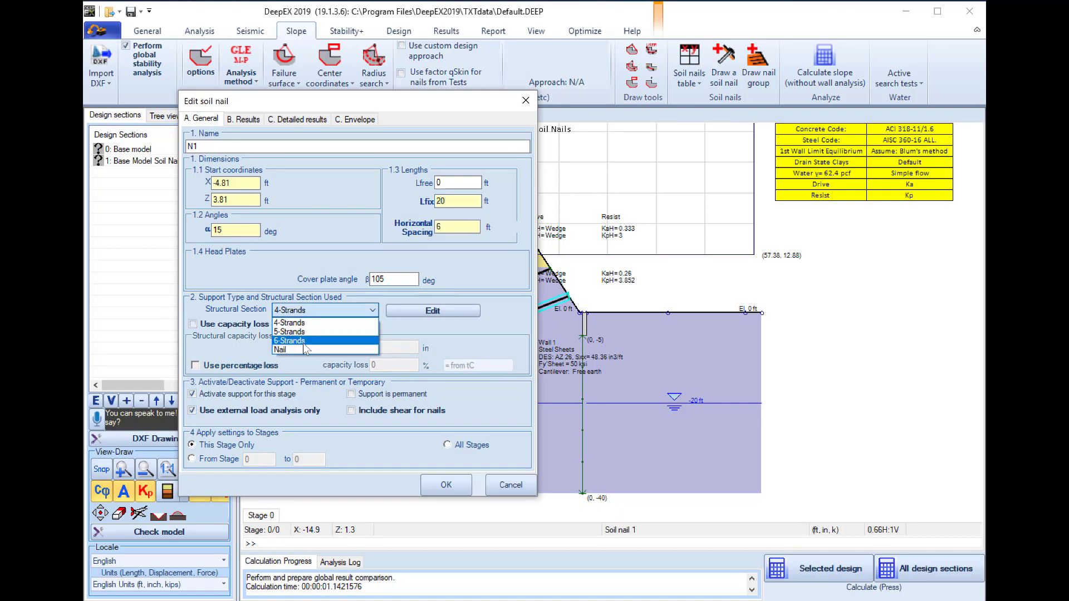
pyautogui.click(299, 346)
pyautogui.click(446, 485)
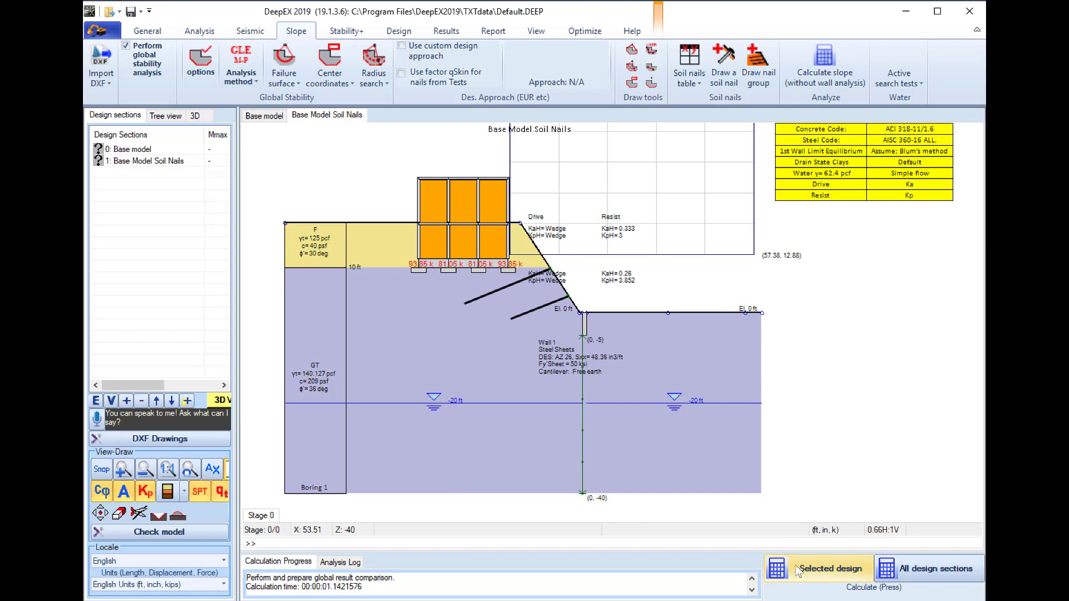
# Calculate the Base Model Soil Nails and Base model design sections one at a time, closing each analysis summary
pyautogui.click(796, 569)
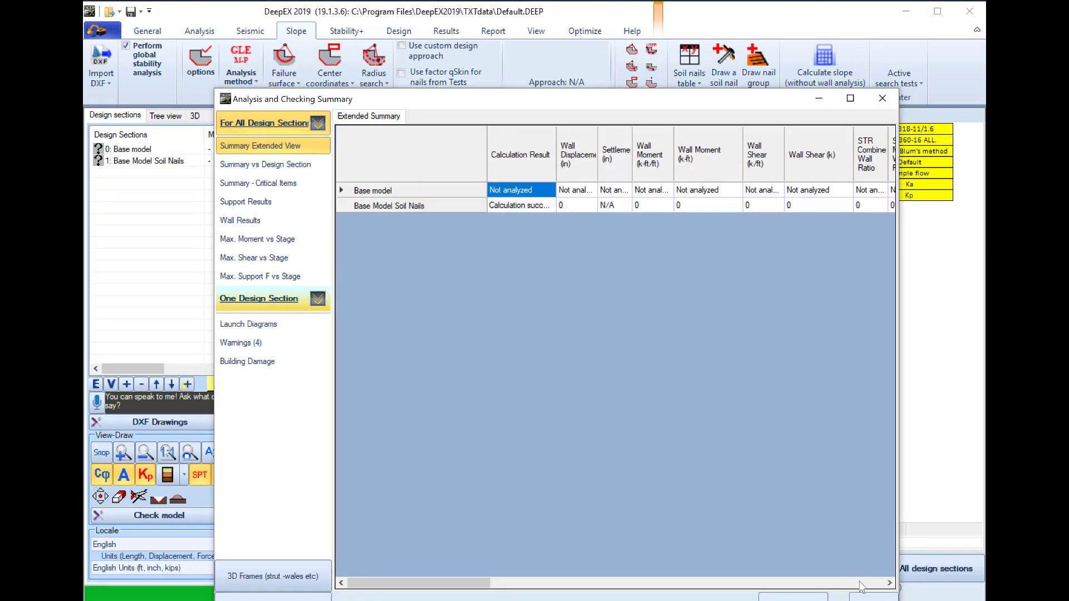
pyautogui.click(863, 595)
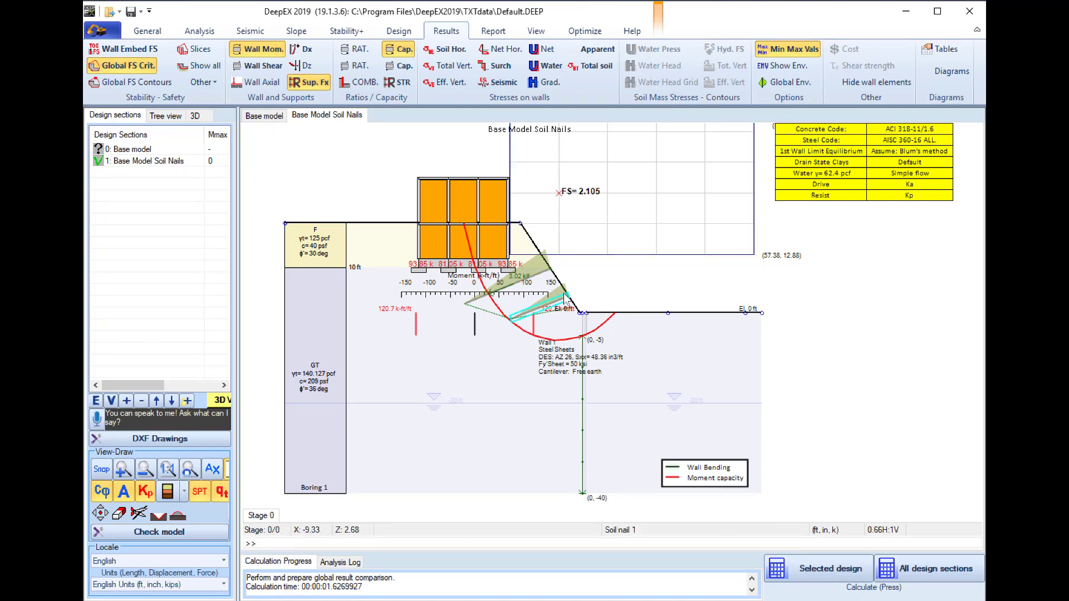
pyautogui.click(265, 115)
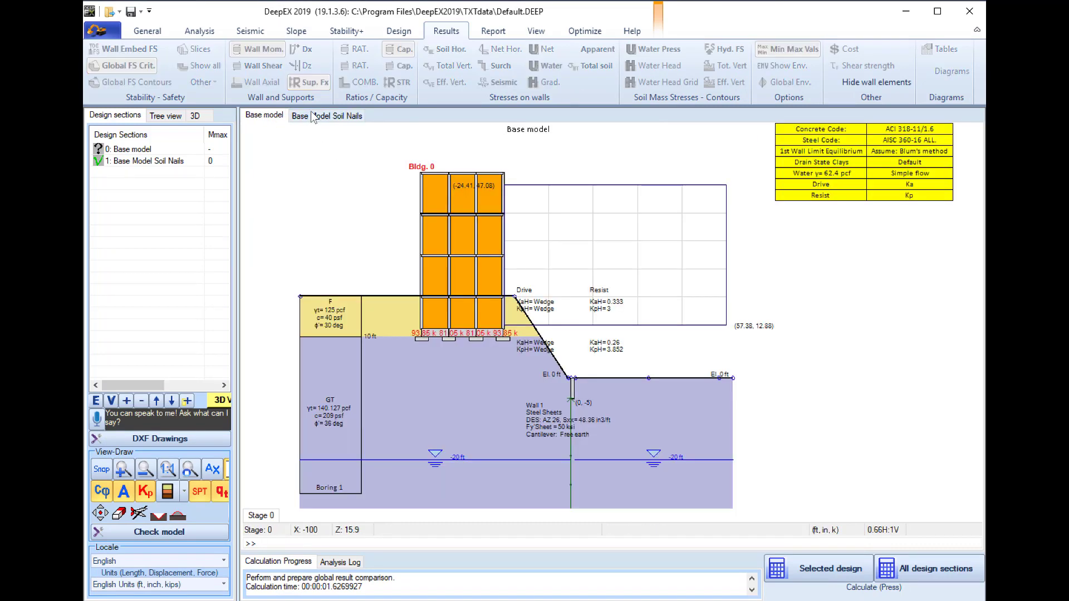
pyautogui.click(817, 569)
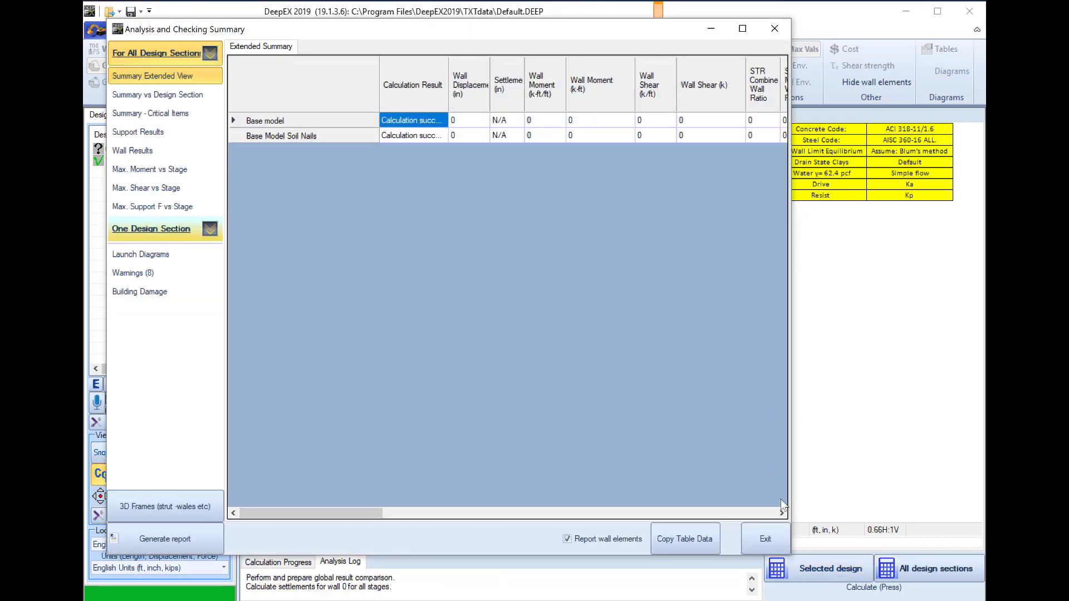
pyautogui.click(762, 538)
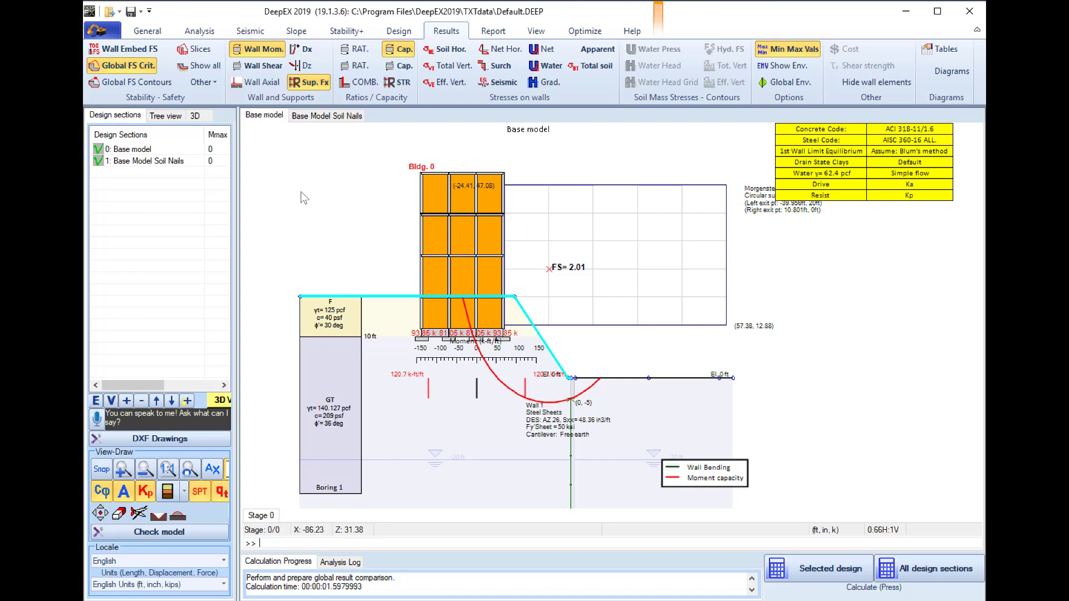
# Compare the critical failure surface and safety factor of the Base model with those of the Base Model Soil Nails section
pyautogui.click(314, 116)
pyautogui.click(263, 116)
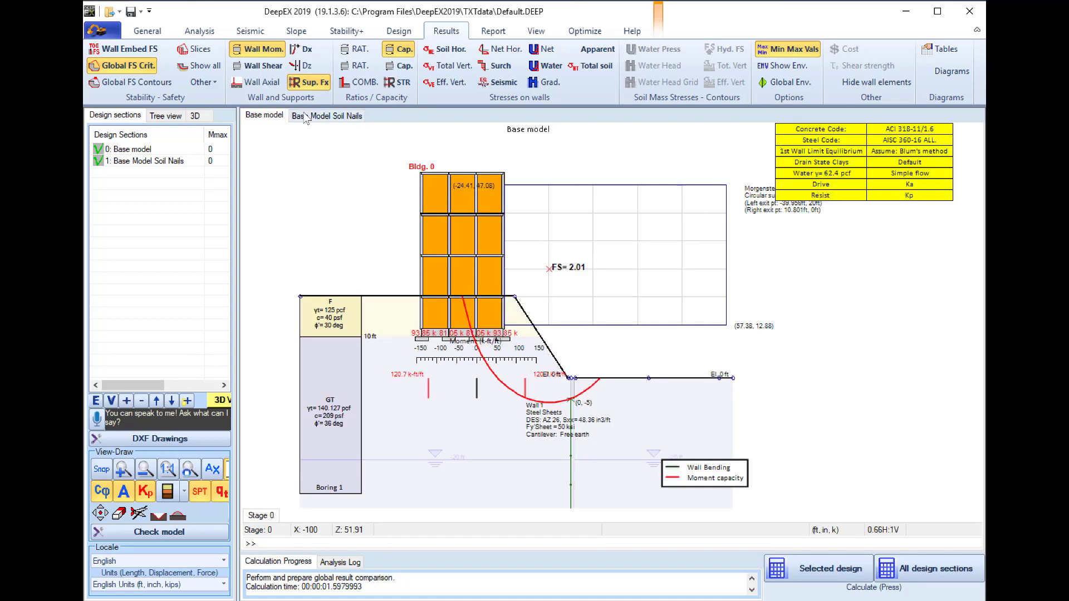
pyautogui.click(306, 116)
pyautogui.click(266, 116)
pyautogui.click(312, 115)
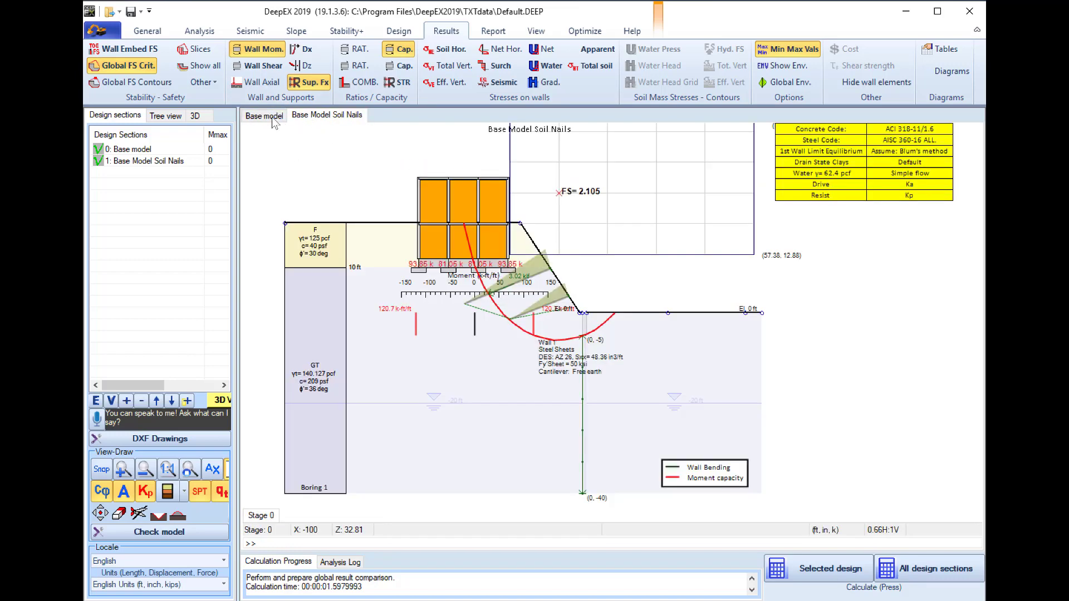
pyautogui.click(290, 115)
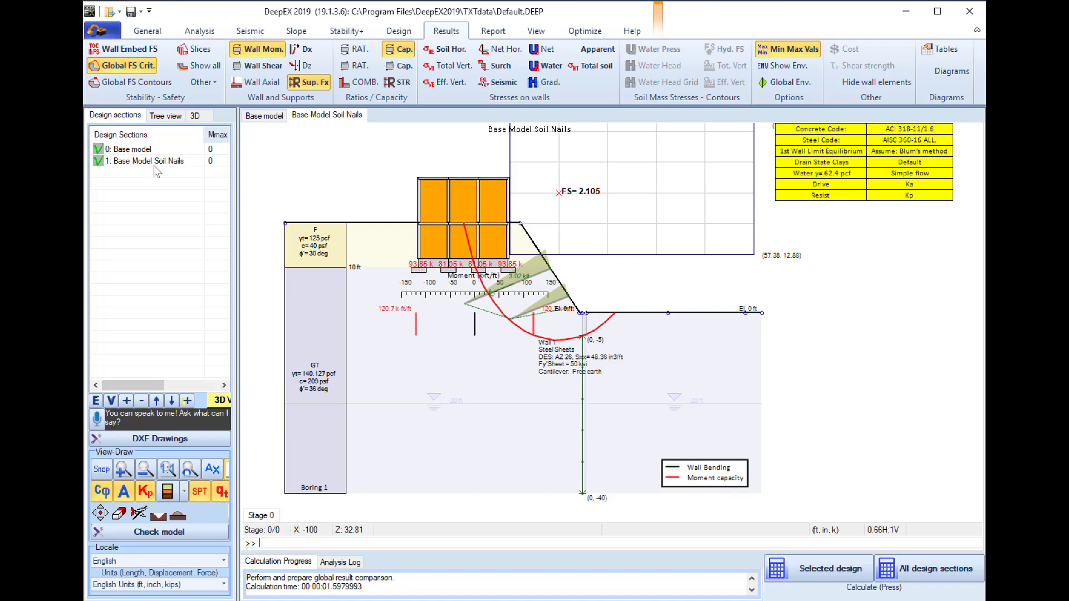
# Add a copy of the Base model as a new design section named Base Model FEM
pyautogui.rightClick(138, 149)
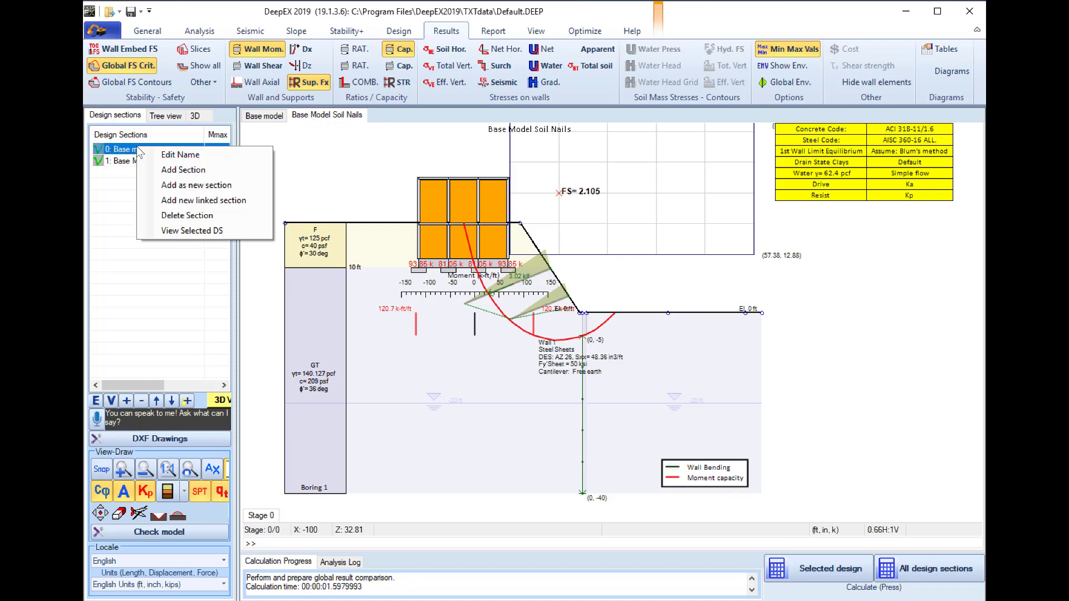
pyautogui.click(188, 190)
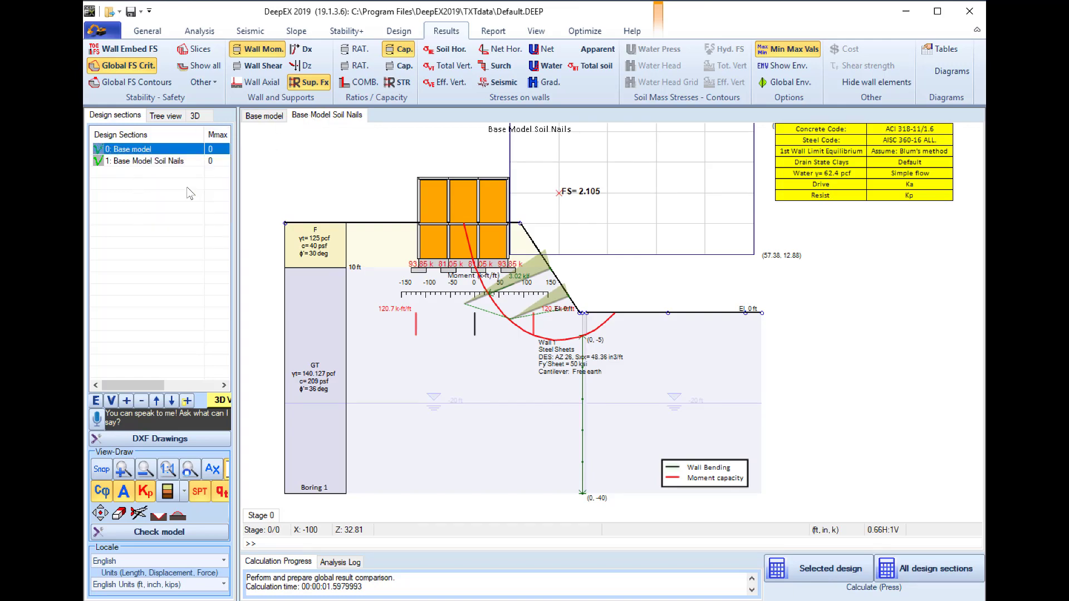
pyautogui.rightClick(190, 194)
pyautogui.click(194, 189)
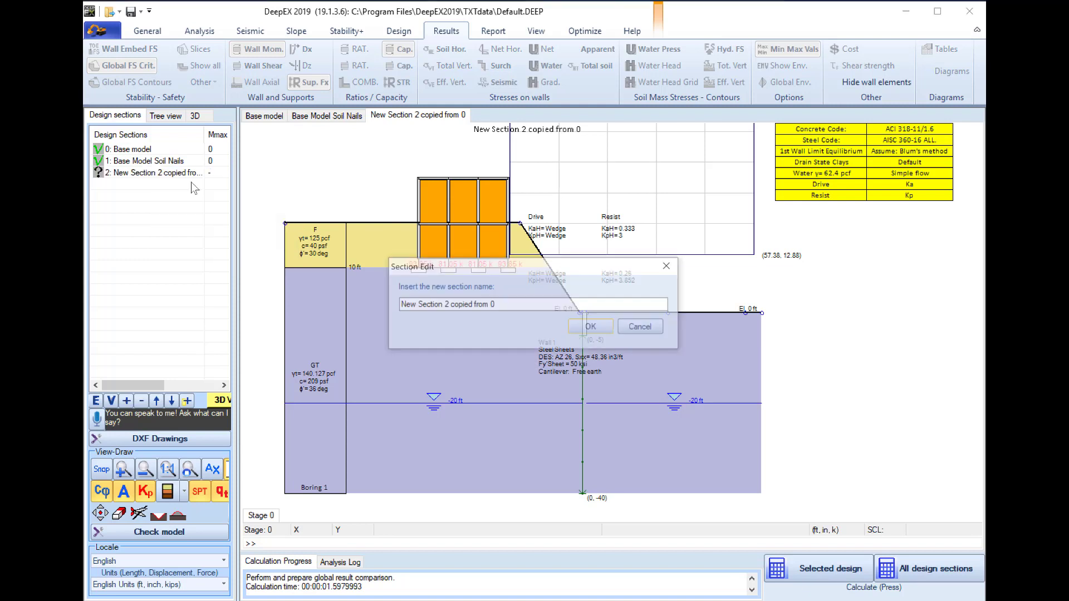
pyautogui.hotkey('ctrl', 'a')
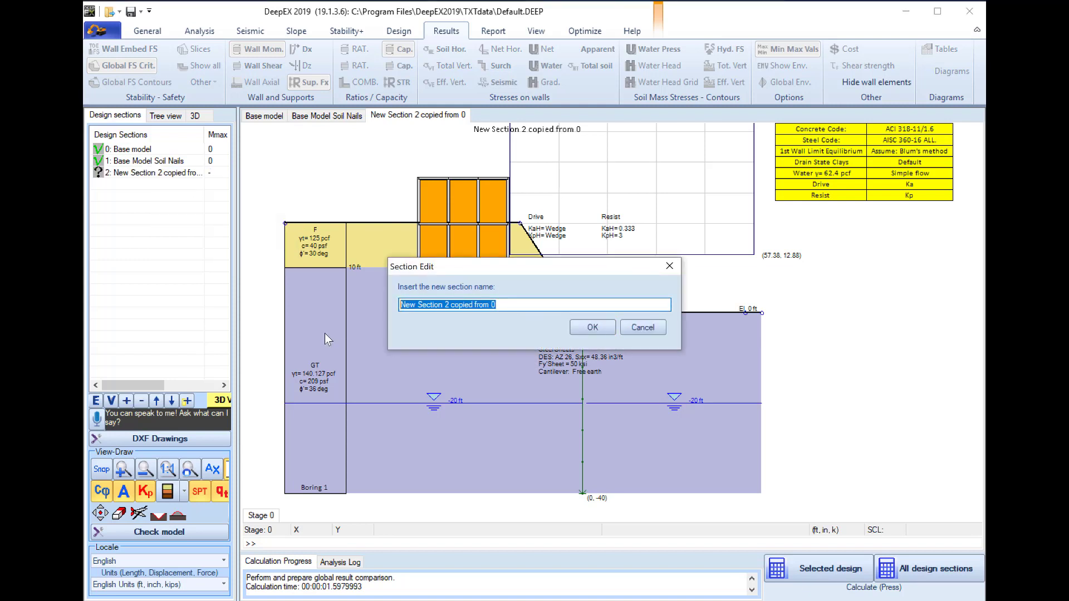
pyautogui.write('Base Model S')
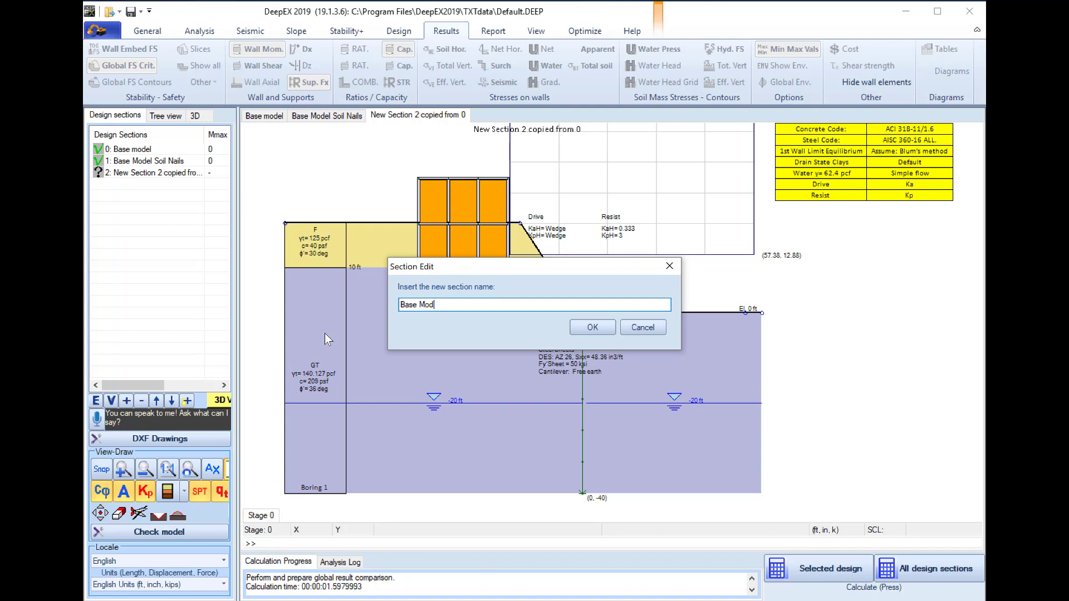
pyautogui.press('BackSpace')
pyautogui.write('FEM')
pyautogui.click(583, 331)
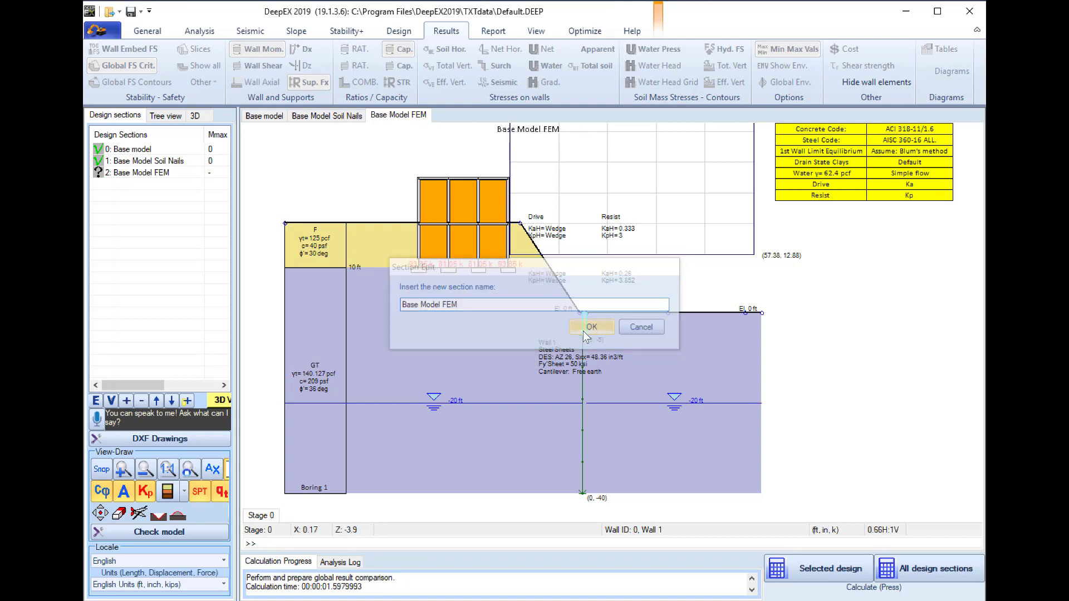
# Set the Base Model FEM section's analysis type to Finite Element Method (FEM)
pyautogui.click(199, 31)
pyautogui.click(113, 82)
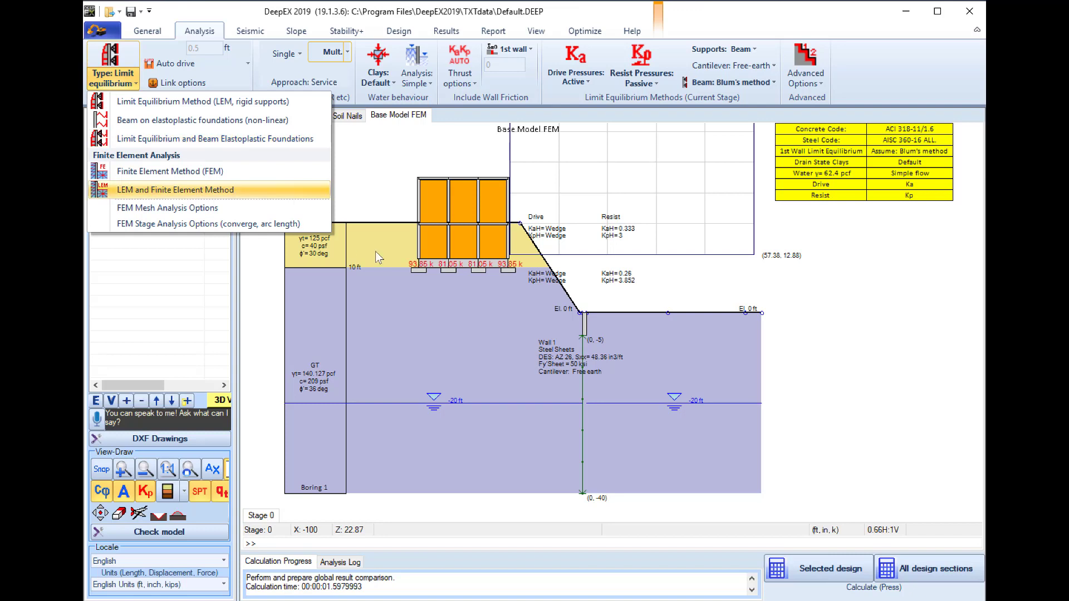
pyautogui.click(133, 170)
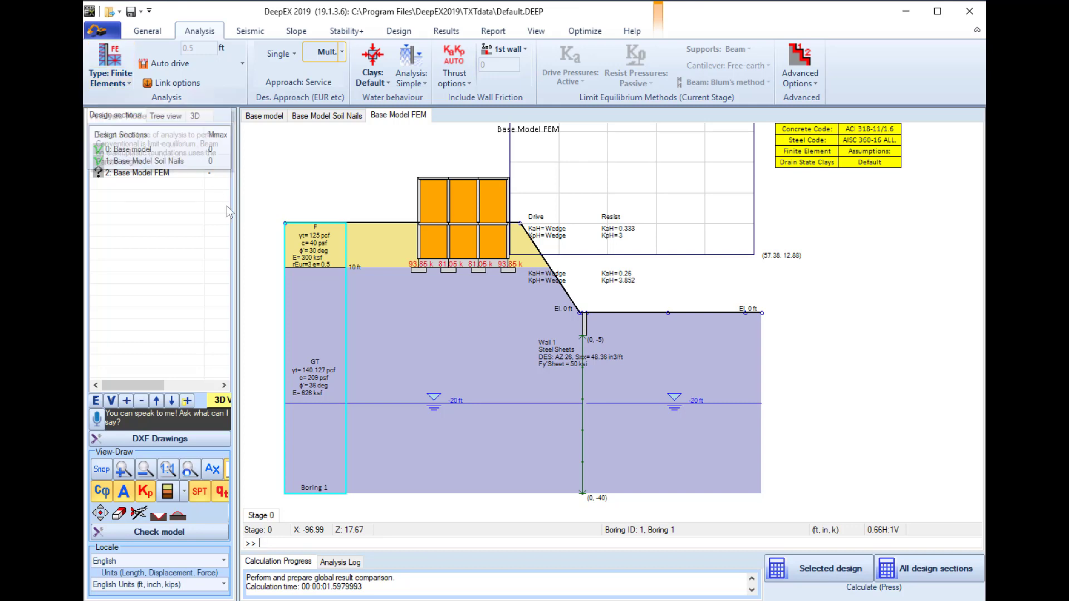
# Set the hardening soil model solution in the FEM mesh options to Exact theoretical (slower-more difficult convergence)
pyautogui.click(120, 85)
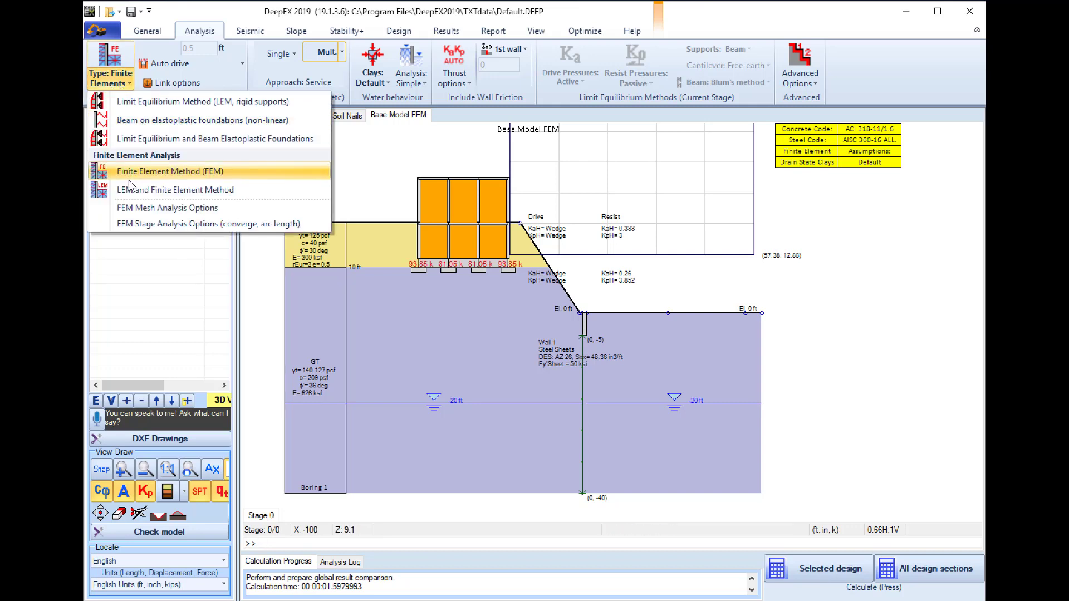
pyautogui.click(139, 208)
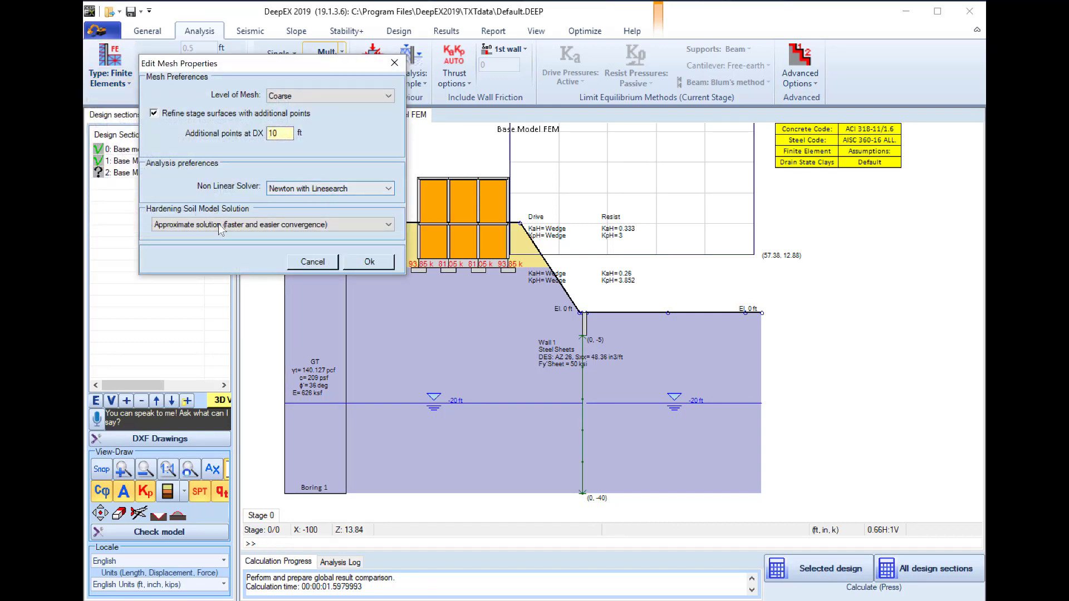
pyautogui.click(219, 224)
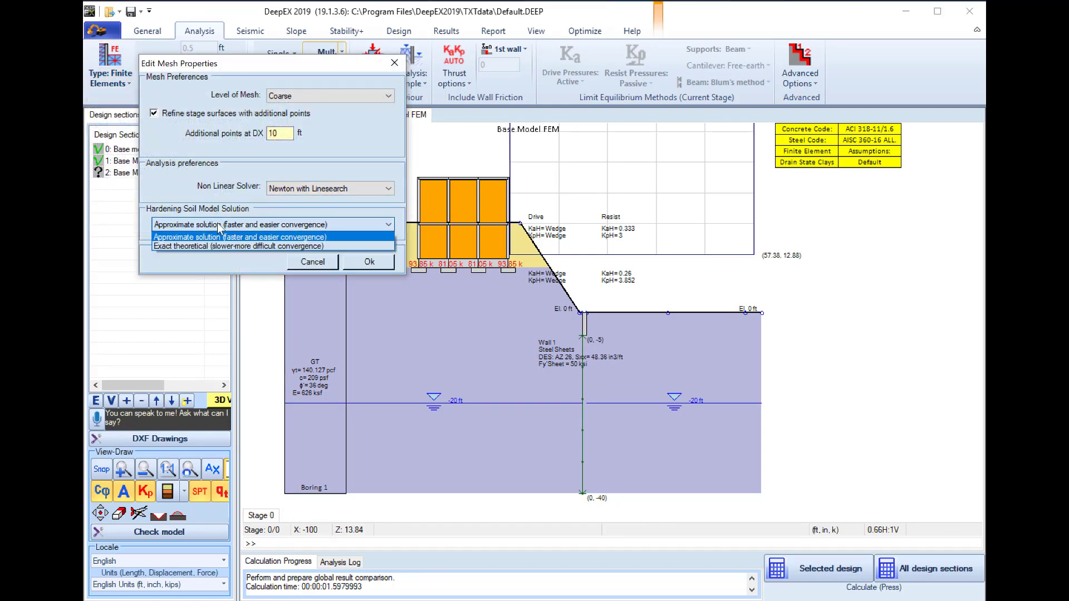
pyautogui.click(179, 245)
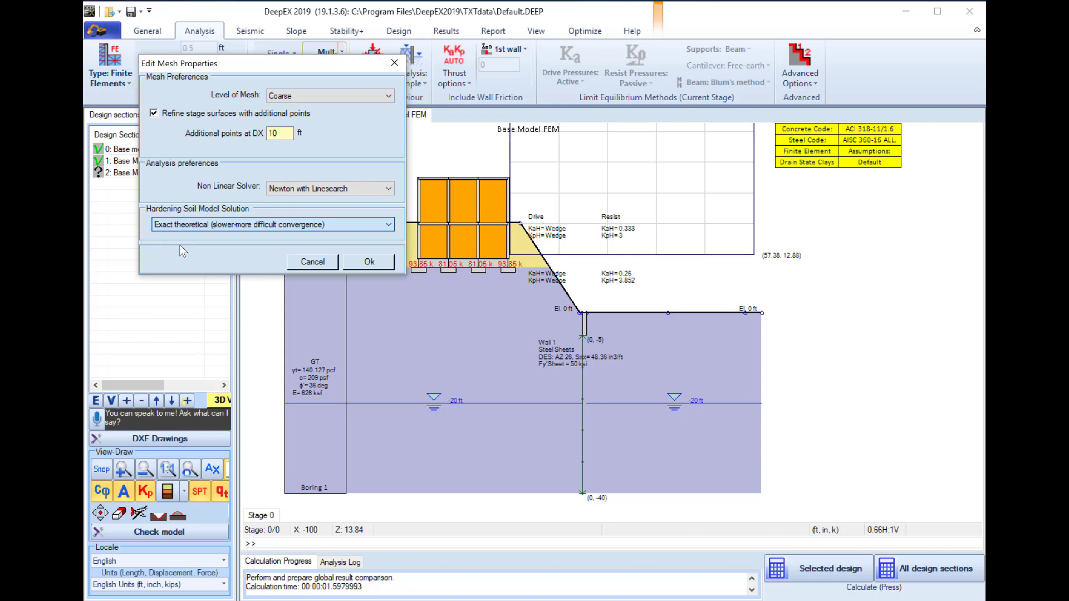
pyautogui.click(362, 263)
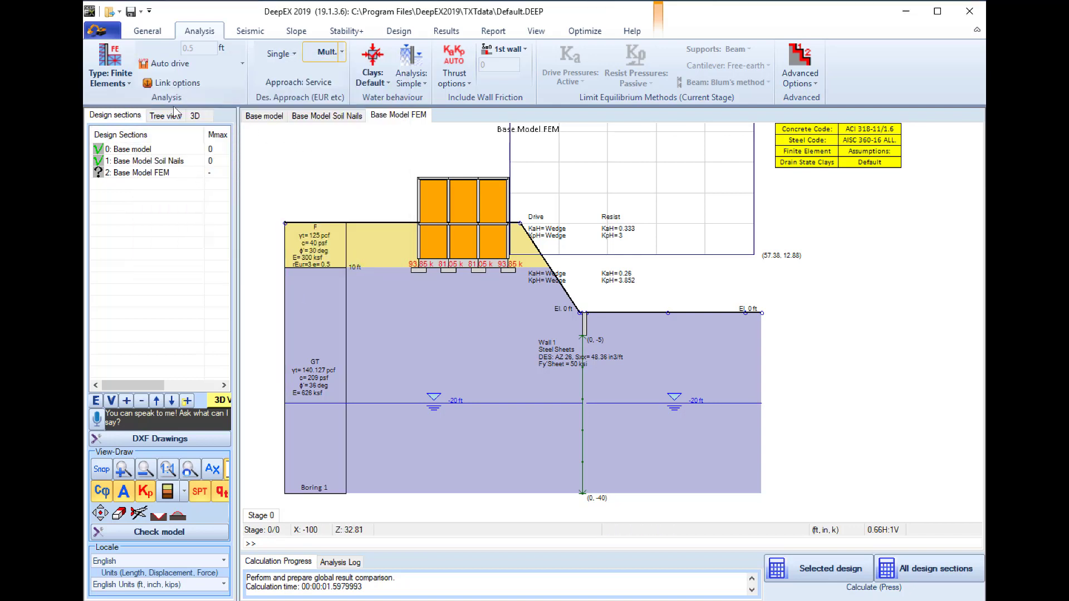
# Enable the user-defined convergence tolerance in the FEM stage analysis options for all stages
pyautogui.click(124, 88)
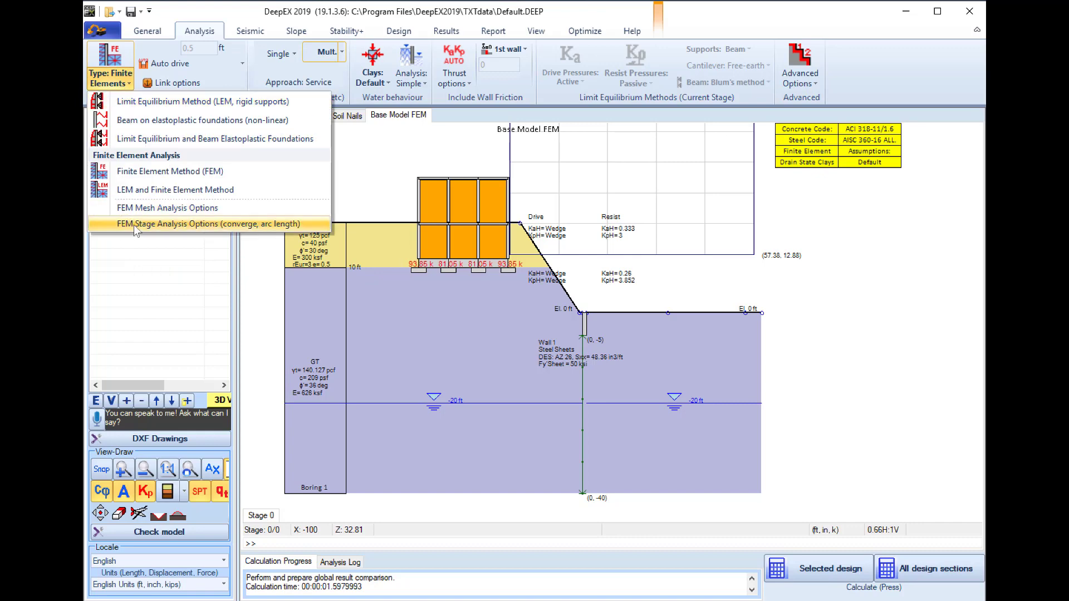
pyautogui.click(199, 223)
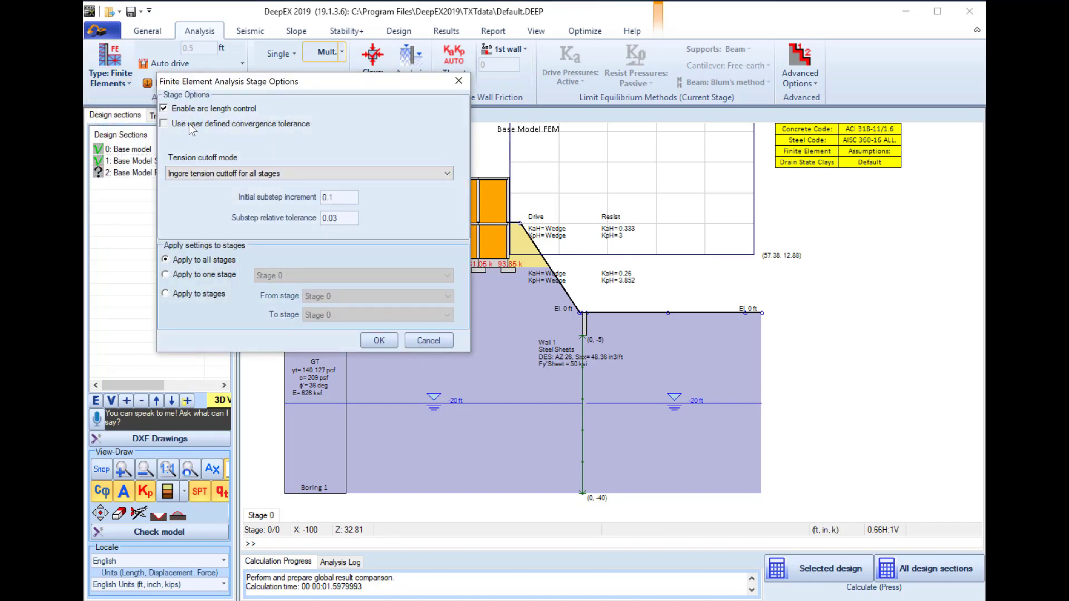
pyautogui.click(188, 124)
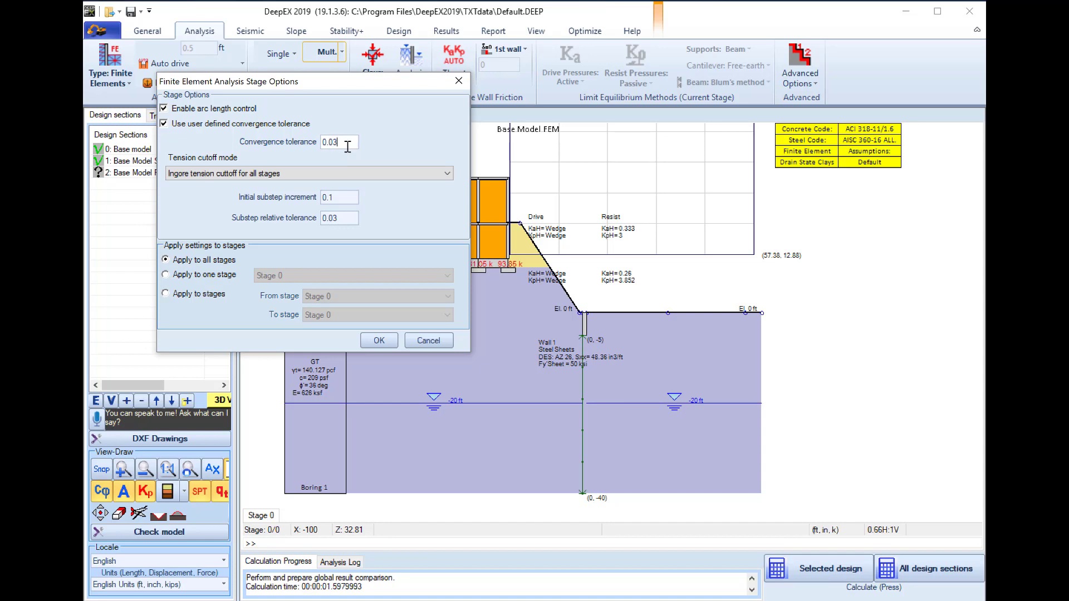
pyautogui.click(377, 341)
# Calculate the Base Model FEM section and review its wall results in the extended analysis summary
pyautogui.click(802, 573)
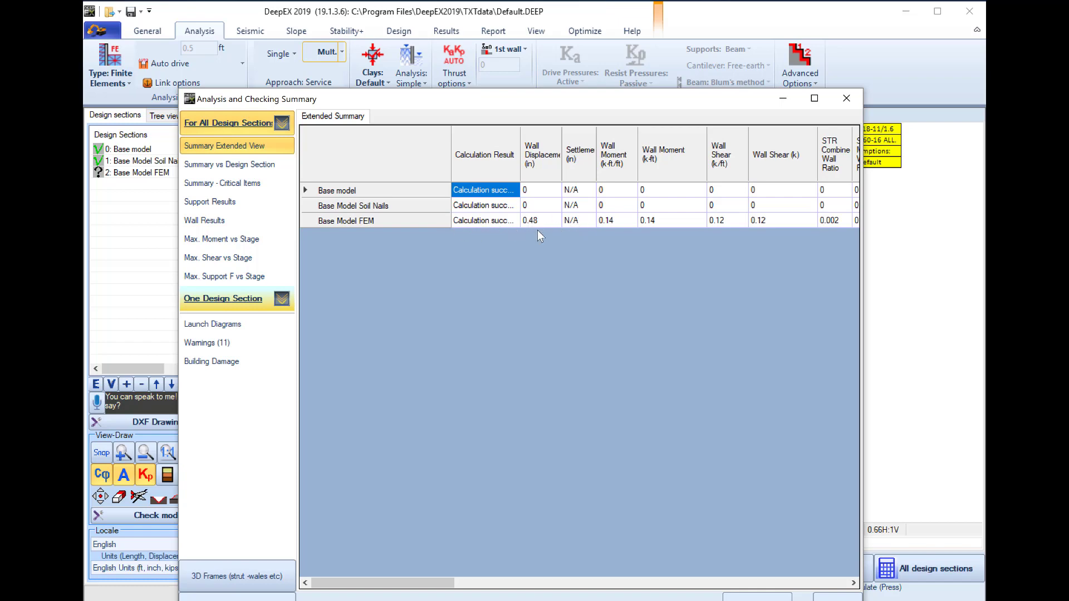
pyautogui.moveTo(442, 583); pyautogui.dragTo(473, 554)
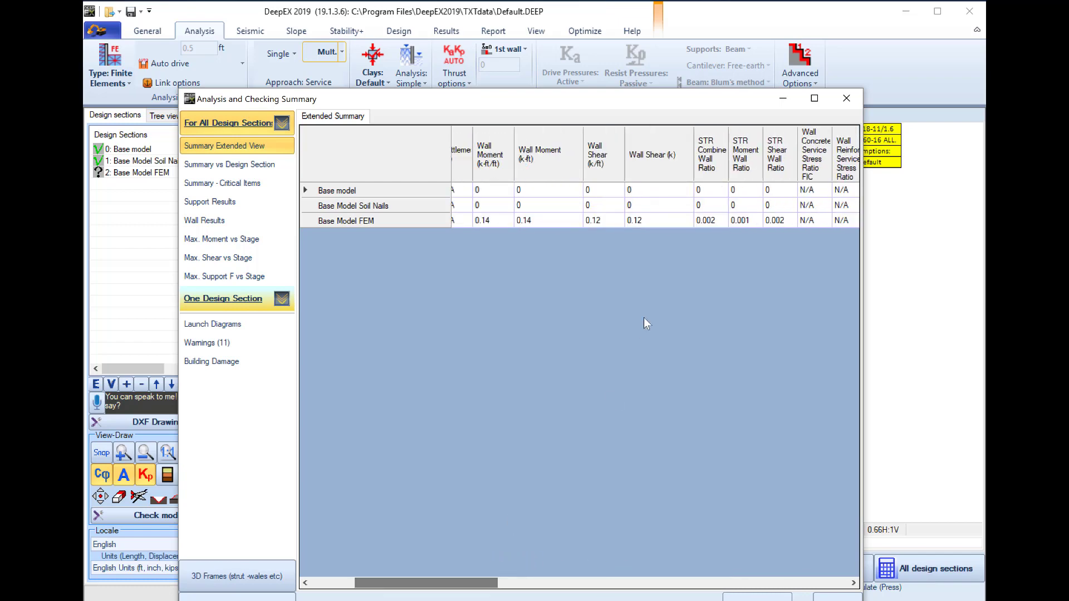
pyautogui.click(832, 598)
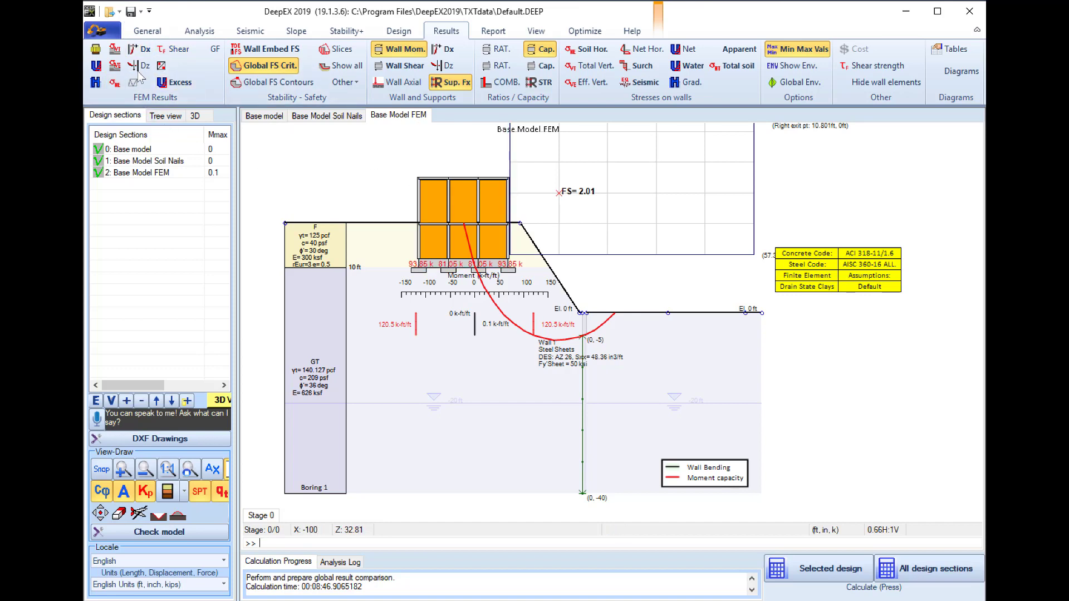
# Examine the FEM contours for horizontal and vertical displacement and for total and effective vertical stress, turning the contours off at the end
pyautogui.click(143, 51)
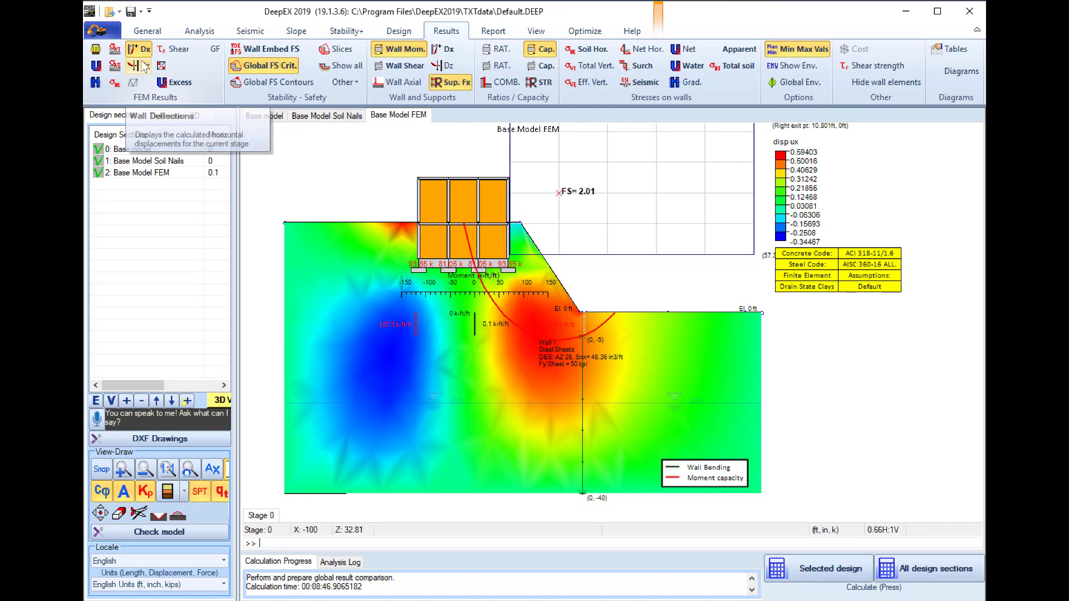
pyautogui.click(142, 68)
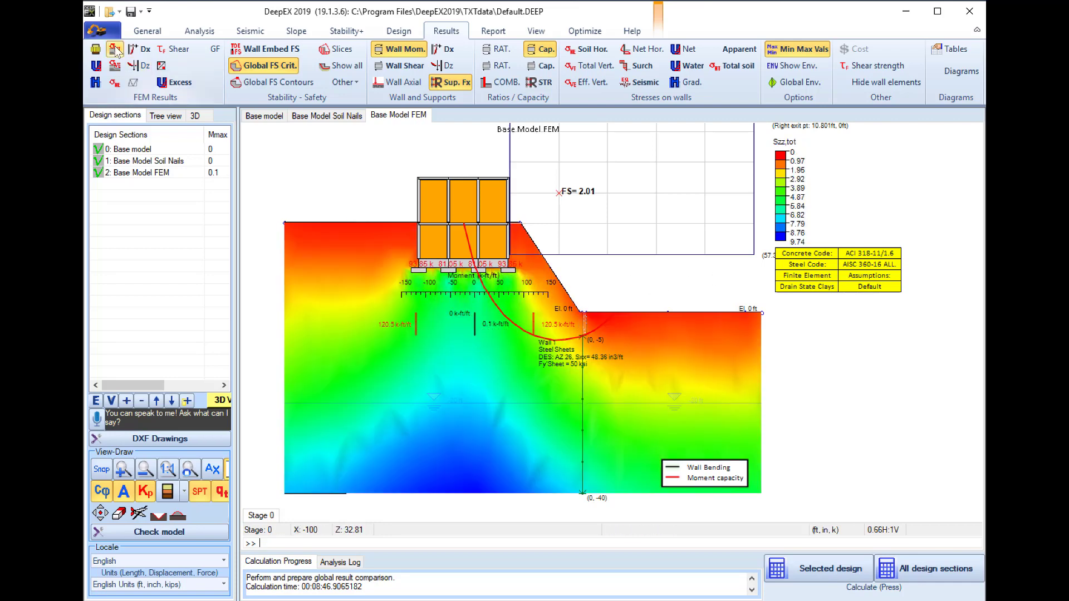
pyautogui.click(115, 65)
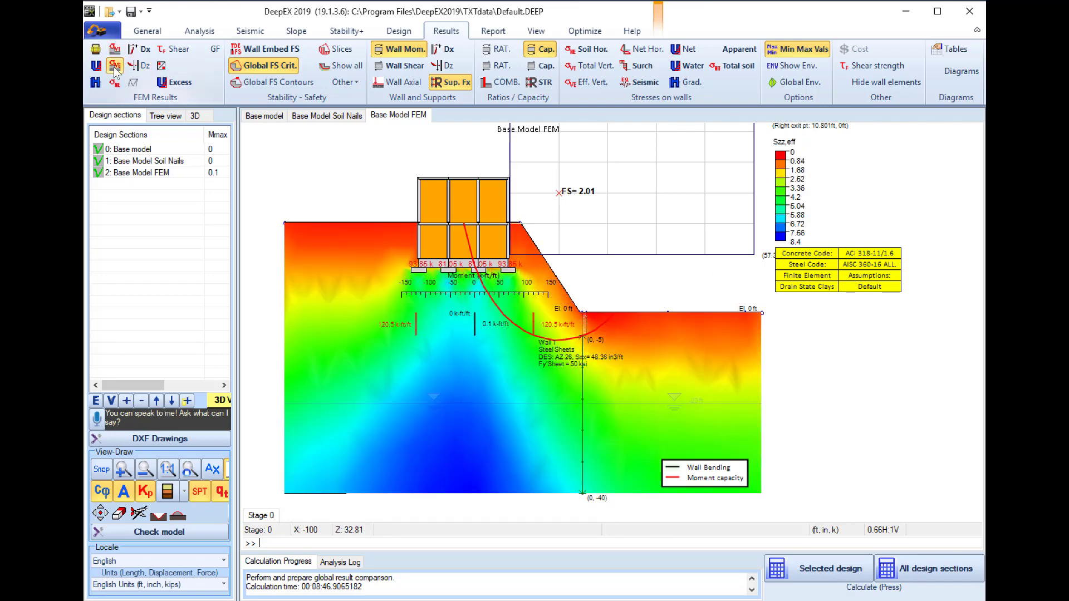
pyautogui.click(115, 66)
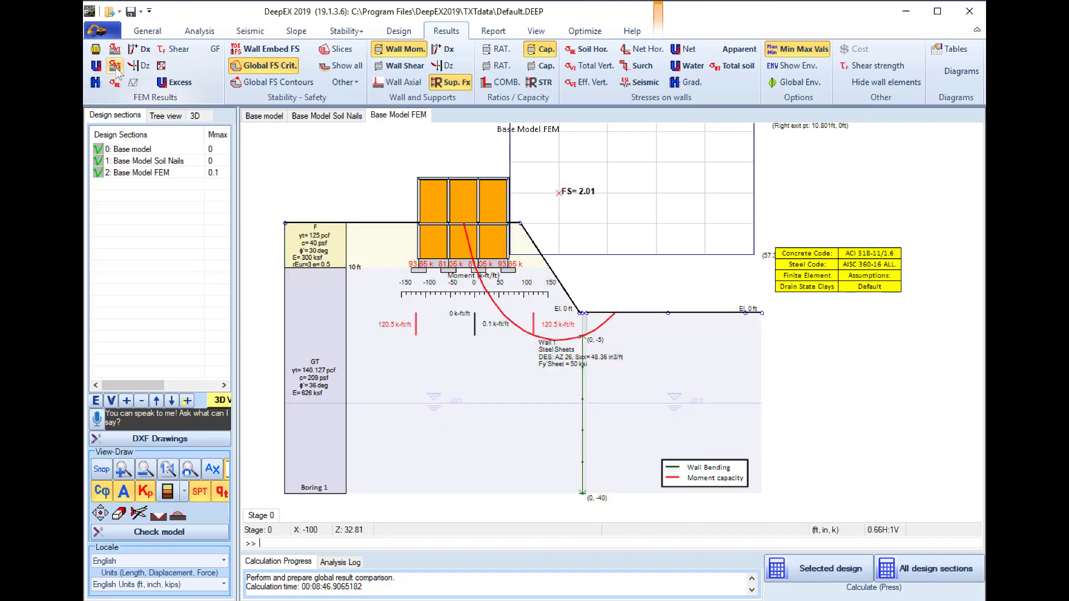